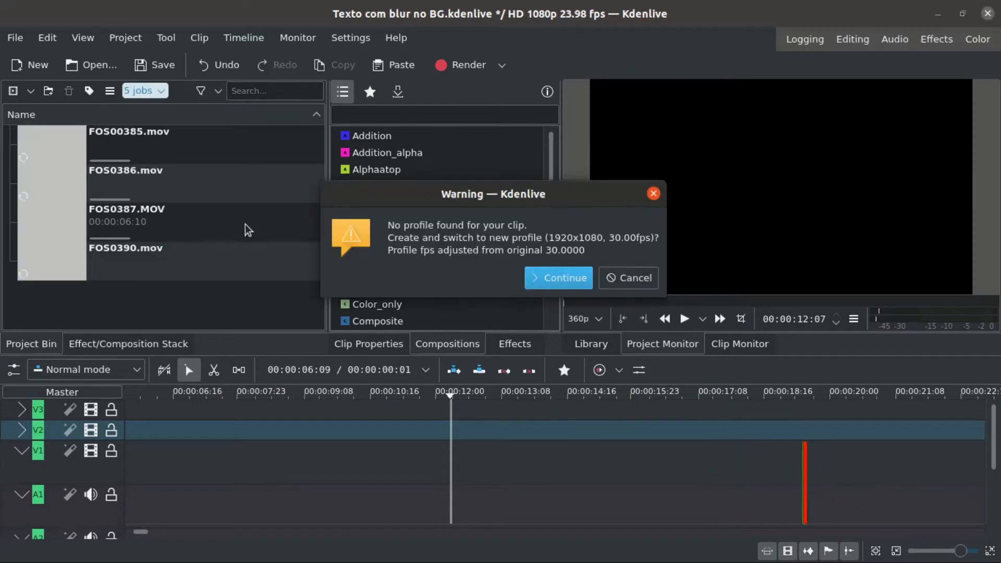
# - Start a new title clip and enter PUT YOUR TEXT HERE broken onto two lines
pyautogui.click(634, 278)
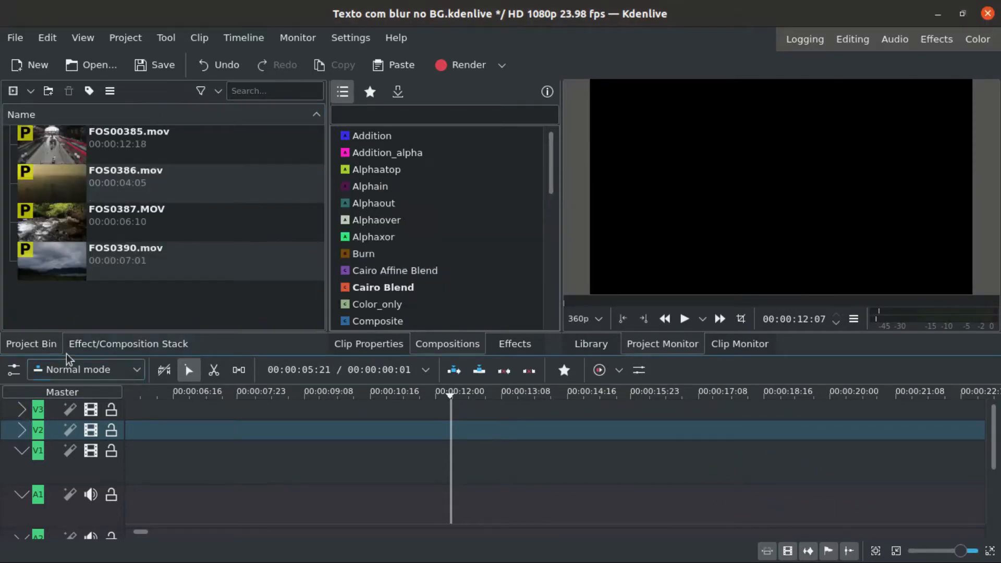
pyautogui.click(29, 91)
pyautogui.click(59, 171)
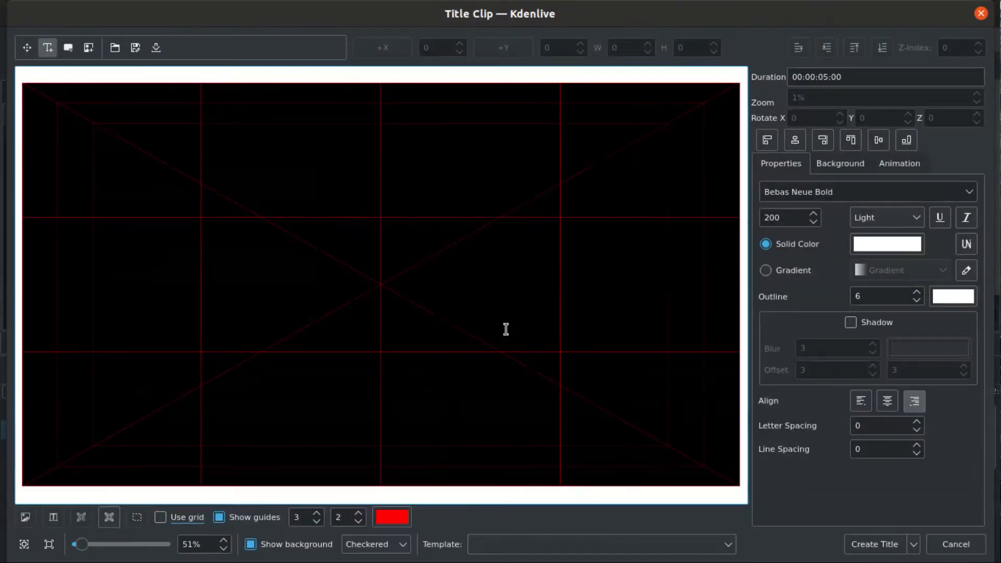
pyautogui.click(263, 241)
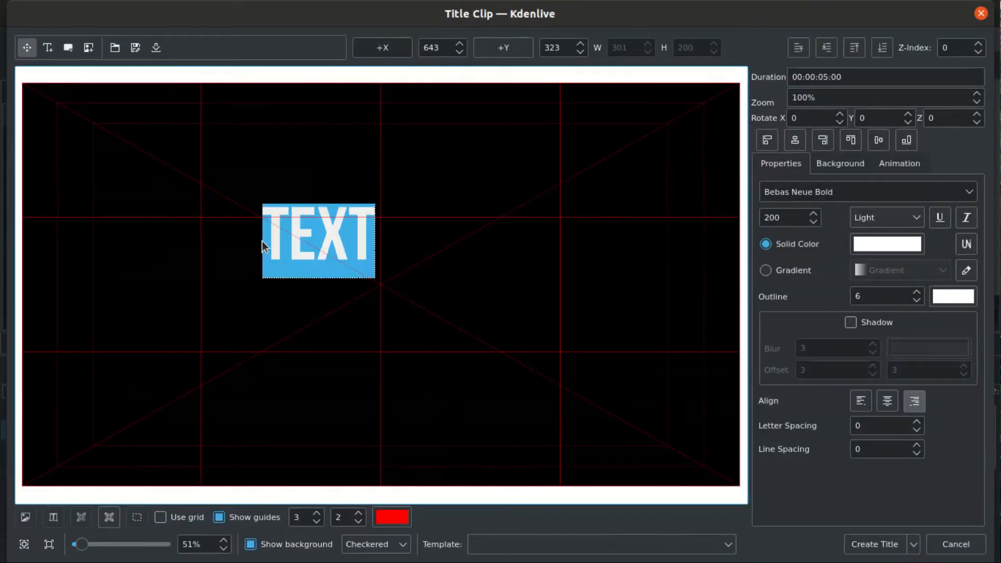
pyautogui.write('PUT YOUR TEXT HE')
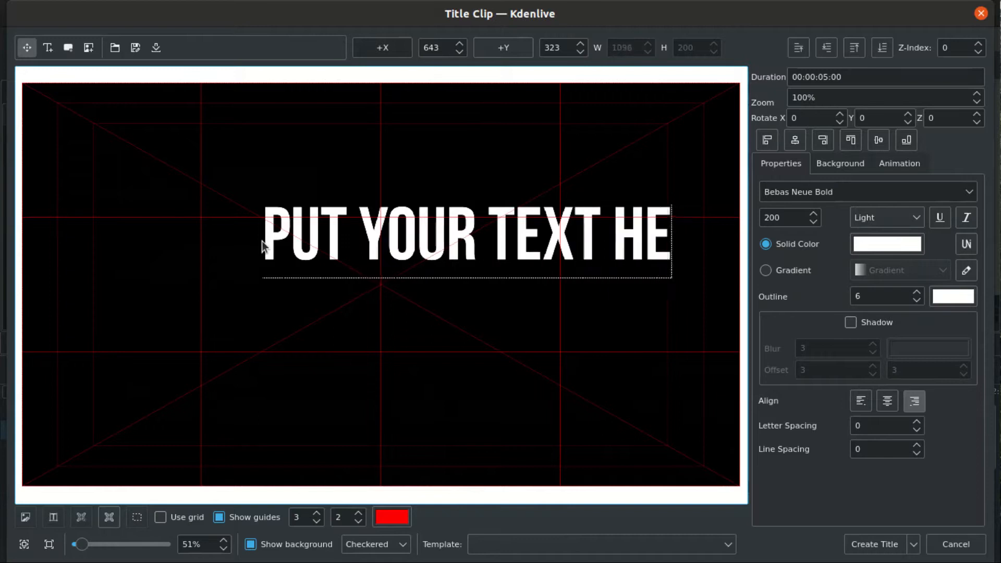
pyautogui.write('RE')
pyautogui.click(474, 233)
pyautogui.press('Return')
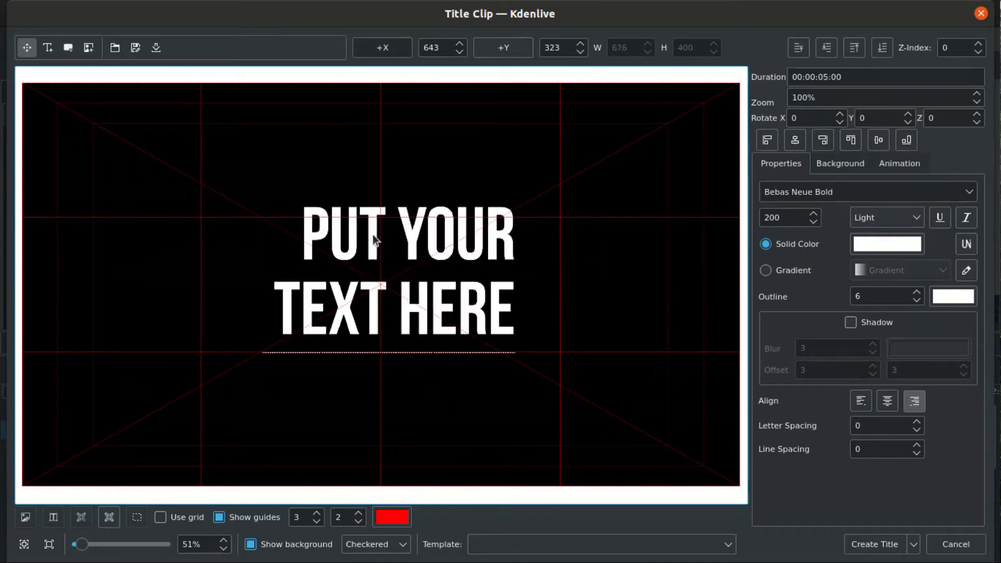
# - Centre-align both text lines and centre the text horizontally and vertically in the frame
pyautogui.doubleClick(336, 235)
pyautogui.click(336, 239)
pyautogui.moveTo(313, 235)
pyautogui.mouseDown()
pyautogui.moveTo(373, 257)
pyautogui.moveTo(965, 245)
pyautogui.mouseUp()
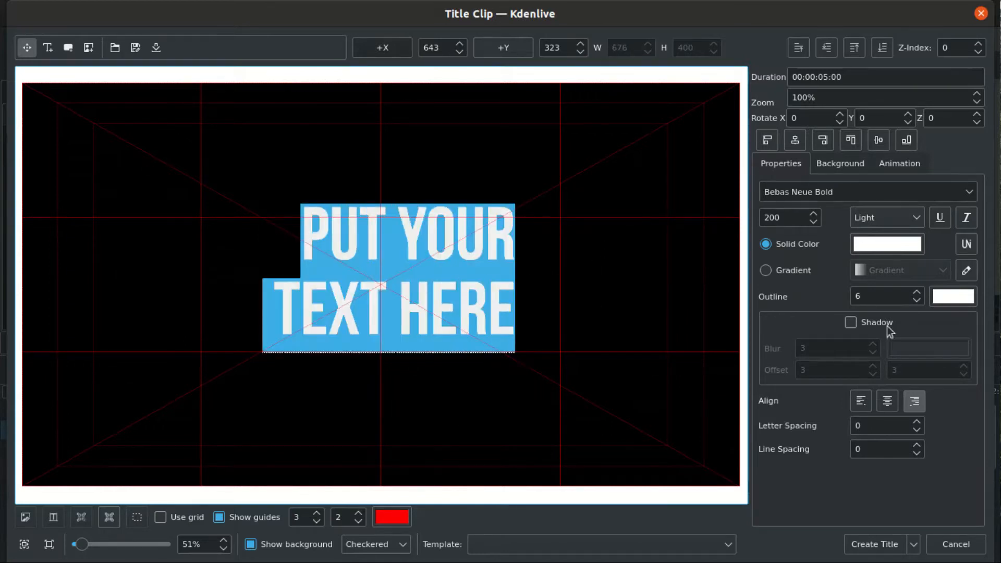
pyautogui.click(887, 403)
pyautogui.click(794, 139)
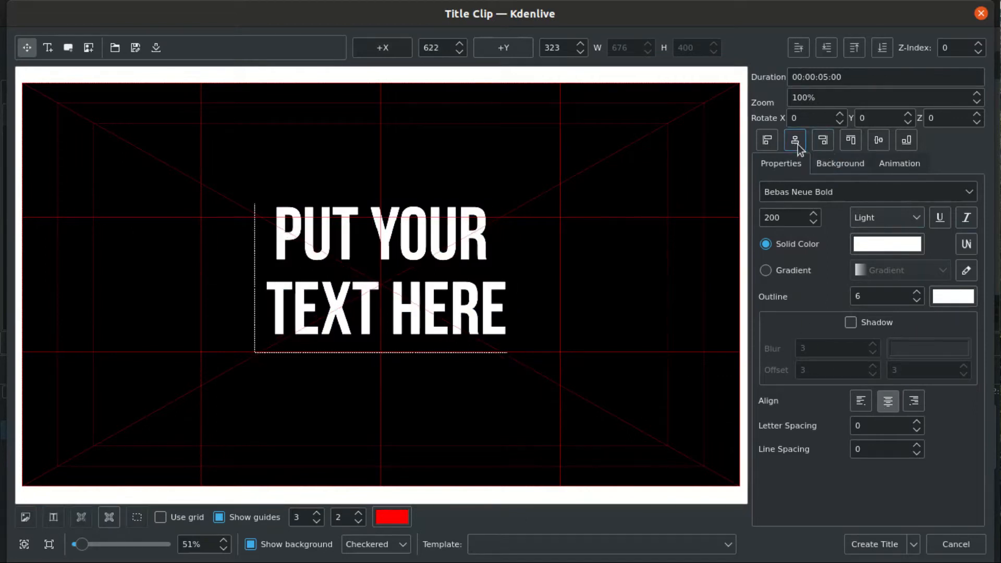
pyautogui.click(878, 139)
pyautogui.click(267, 172)
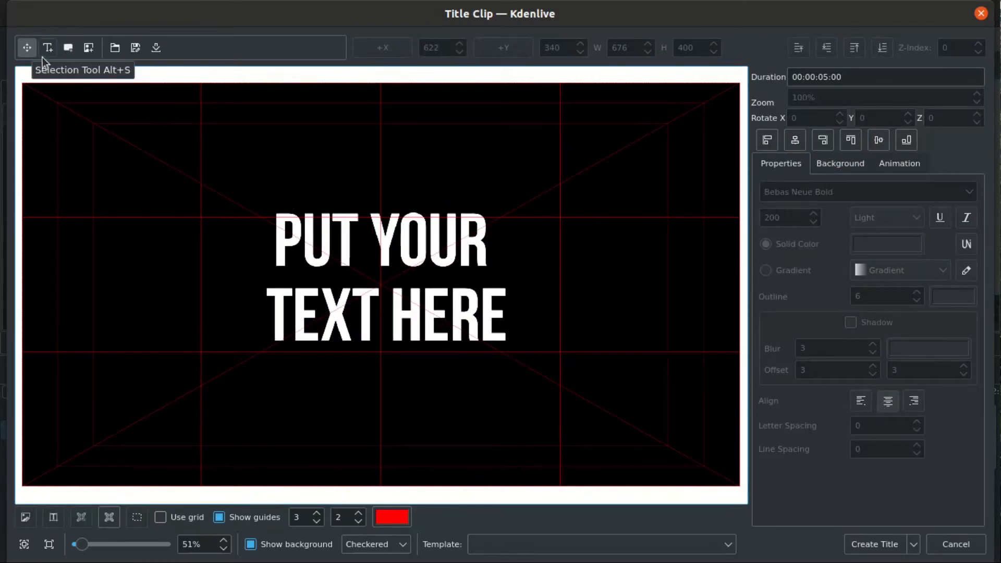
# - Draw a rectangle around the text and centre it horizontally and vertically
pyautogui.click(68, 48)
pyautogui.moveTo(205, 151); pyautogui.dragTo(587, 406)
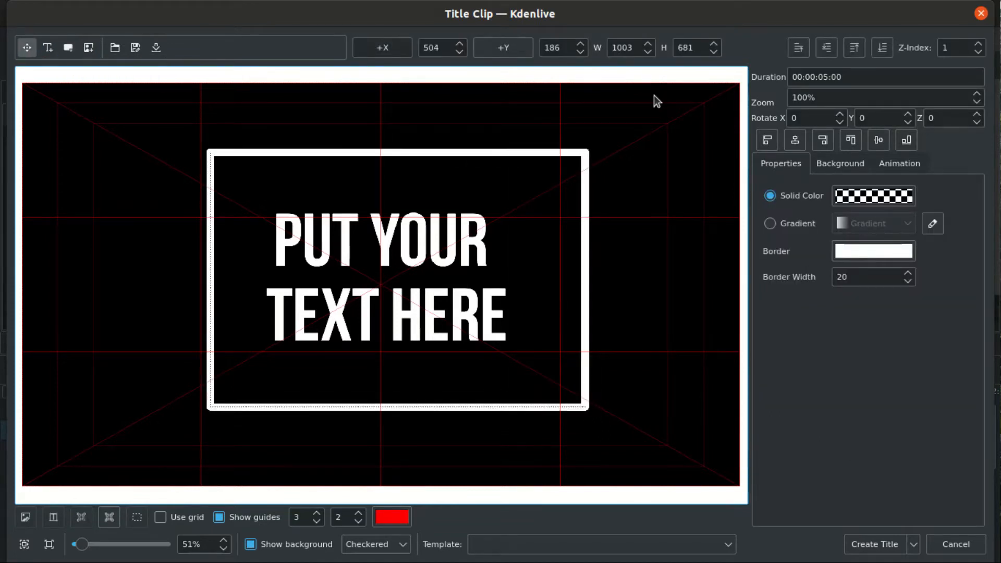
pyautogui.click(821, 139)
pyautogui.click(879, 140)
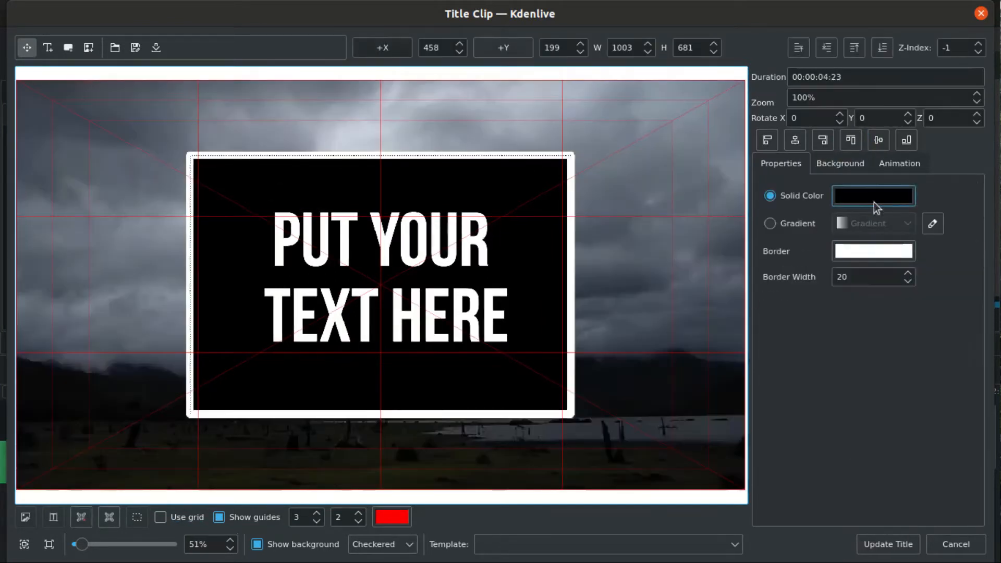
# - Set the rectangle's fill alpha to 0 keeping the white border 20, then create the title
pyautogui.click(873, 203)
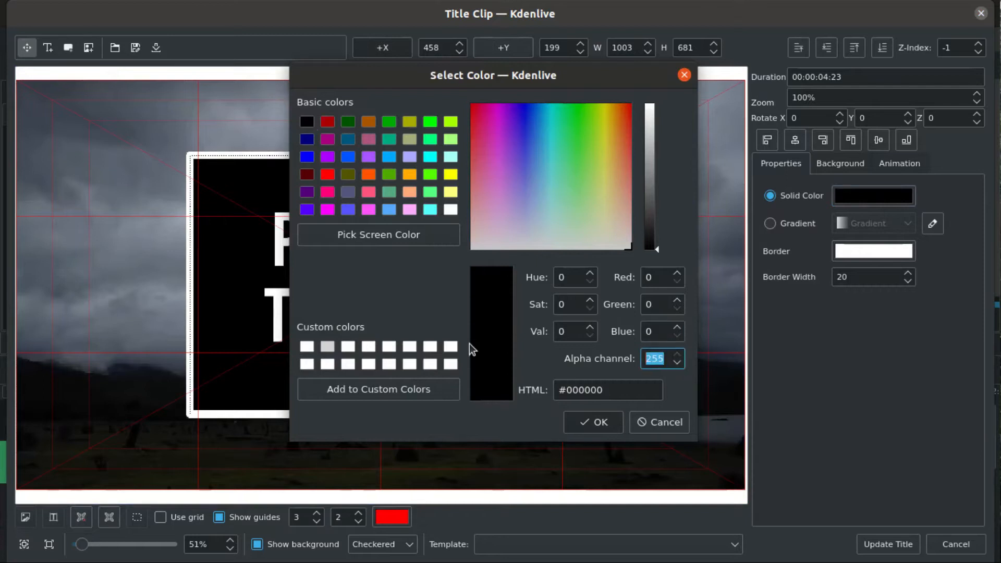
pyautogui.click(588, 425)
pyautogui.click(257, 545)
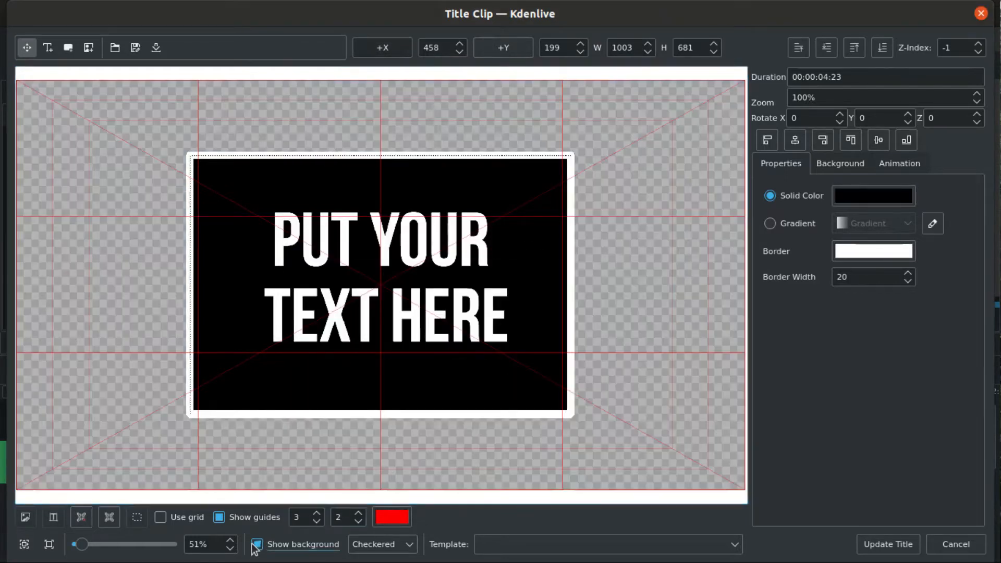
pyautogui.click(874, 196)
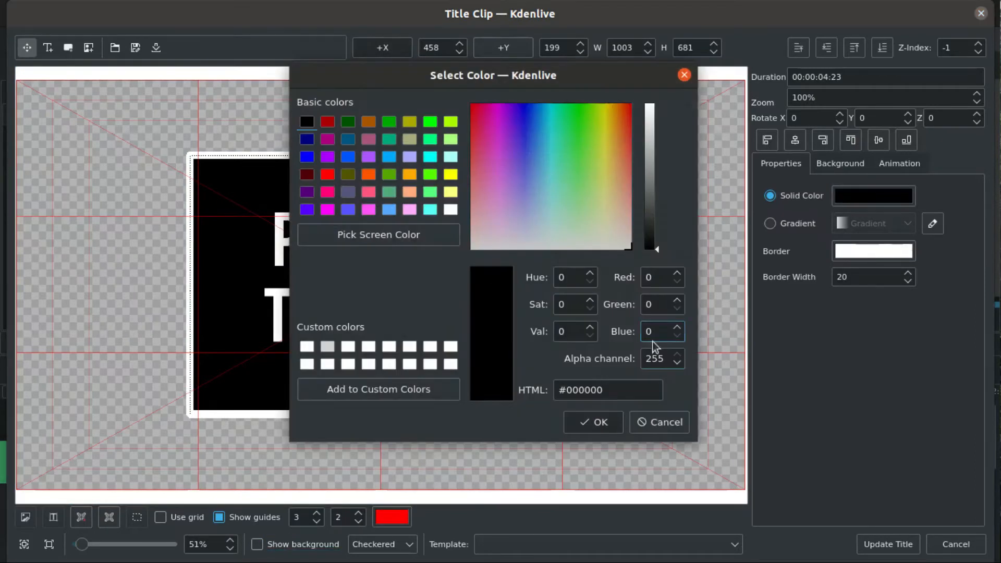
pyautogui.click(594, 422)
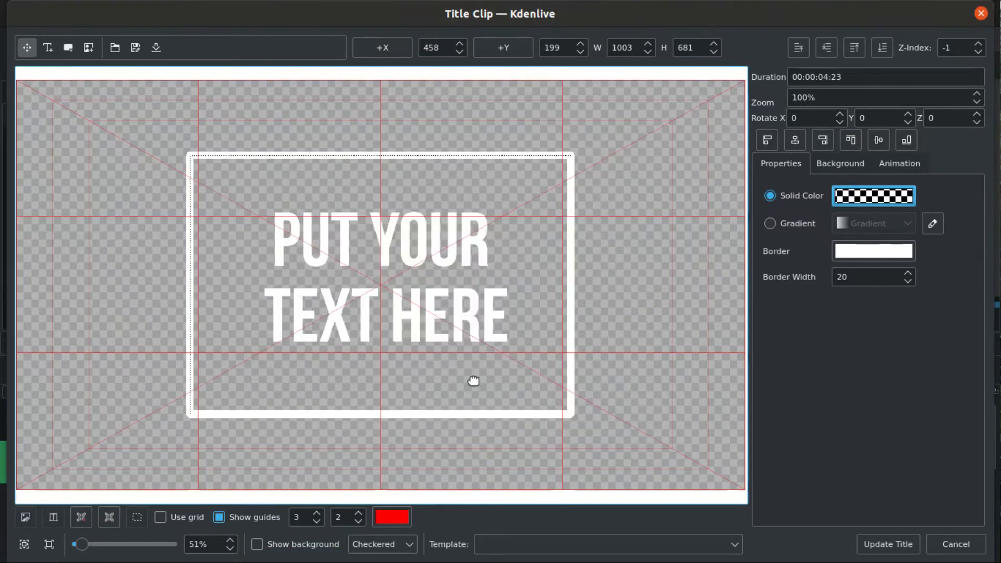
pyautogui.click(882, 548)
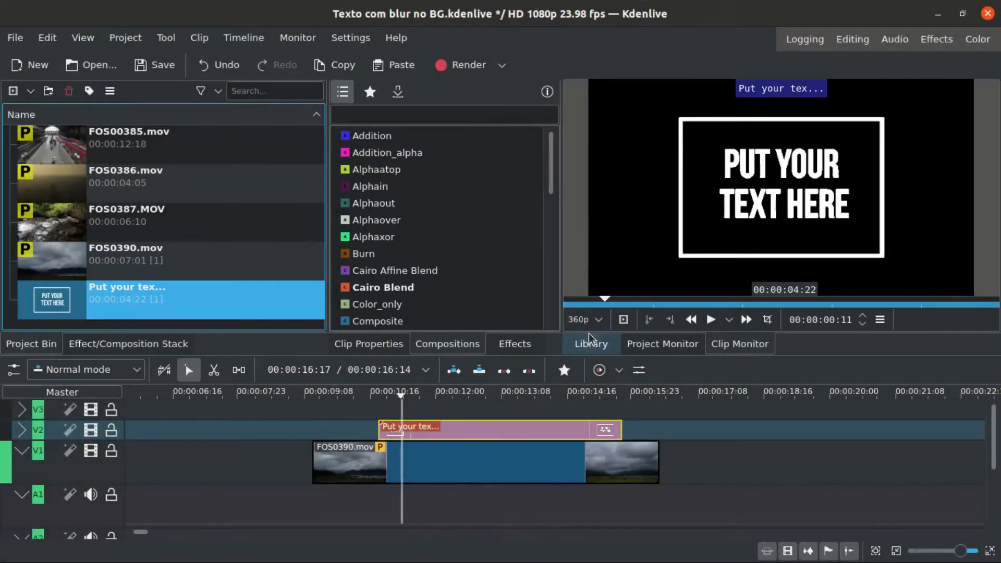
# - Update the title clip and preview it over the cloudy footage on the timeline
pyautogui.doubleClick(602, 429)
pyautogui.click(882, 545)
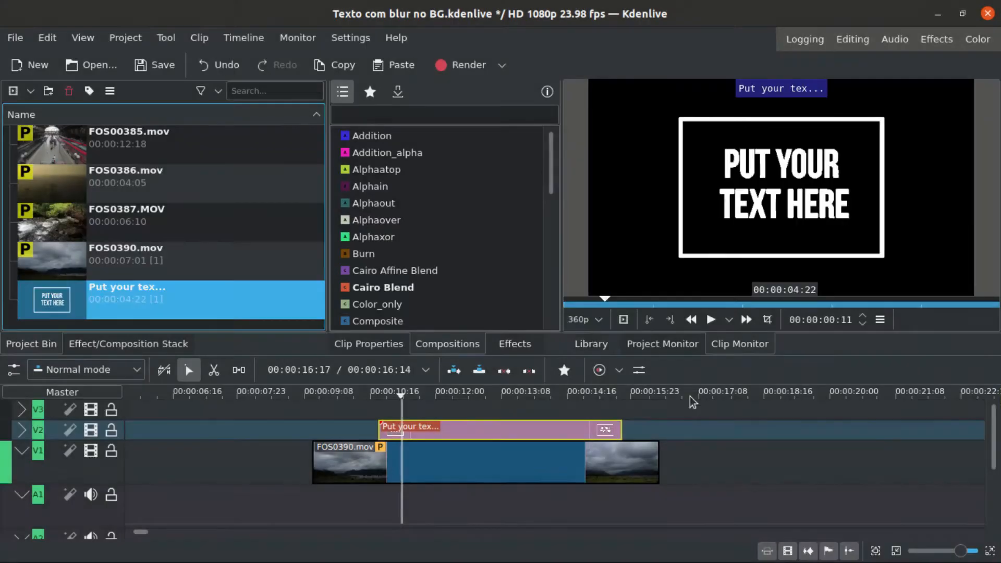
pyautogui.click(438, 406)
pyautogui.click(358, 411)
pyautogui.moveTo(359, 410); pyautogui.dragTo(384, 402)
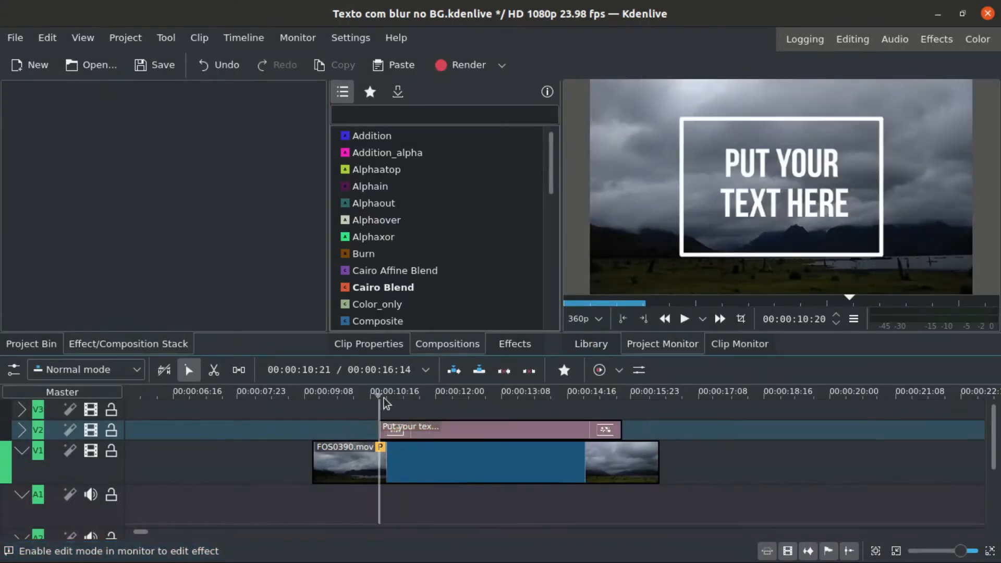
pyautogui.click(495, 403)
pyautogui.click(458, 432)
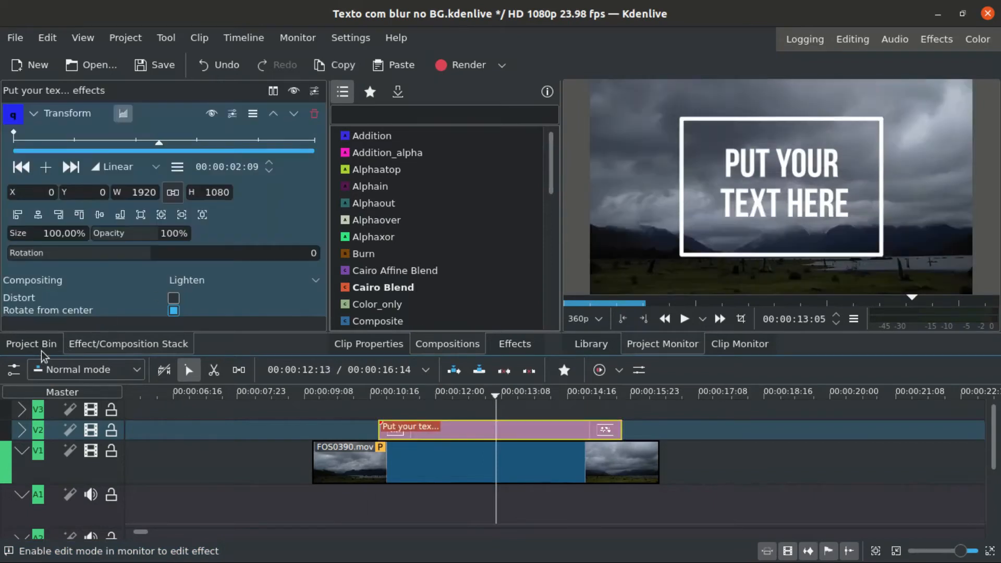
# - Rename the title clip to 1 in the bin, duplicate it and rename the copy 2
pyautogui.click(32, 343)
pyautogui.click(112, 295)
pyautogui.rightClick(118, 301)
pyautogui.click(100, 289)
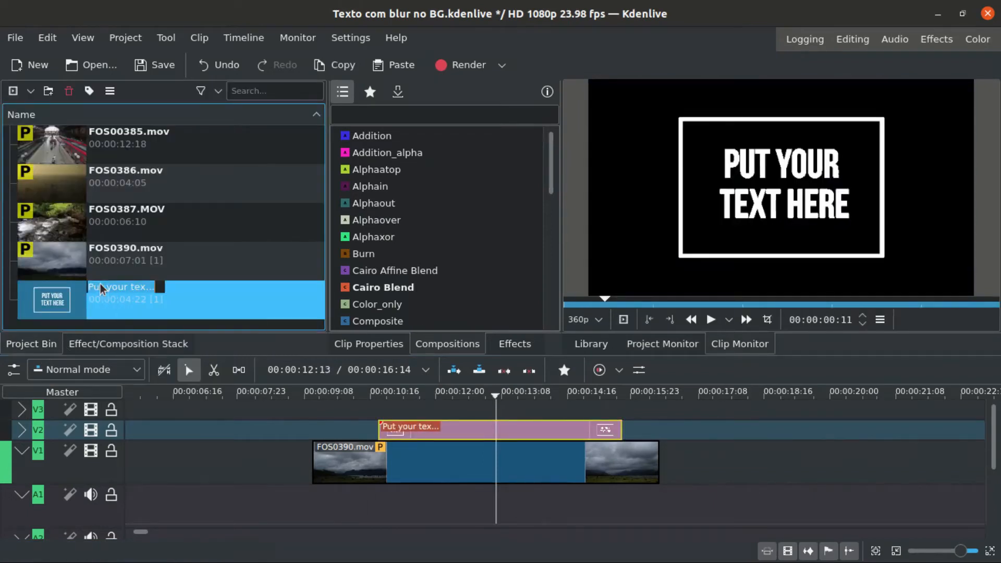
pyautogui.write('1')
pyautogui.press('Return')
pyautogui.rightClick(114, 145)
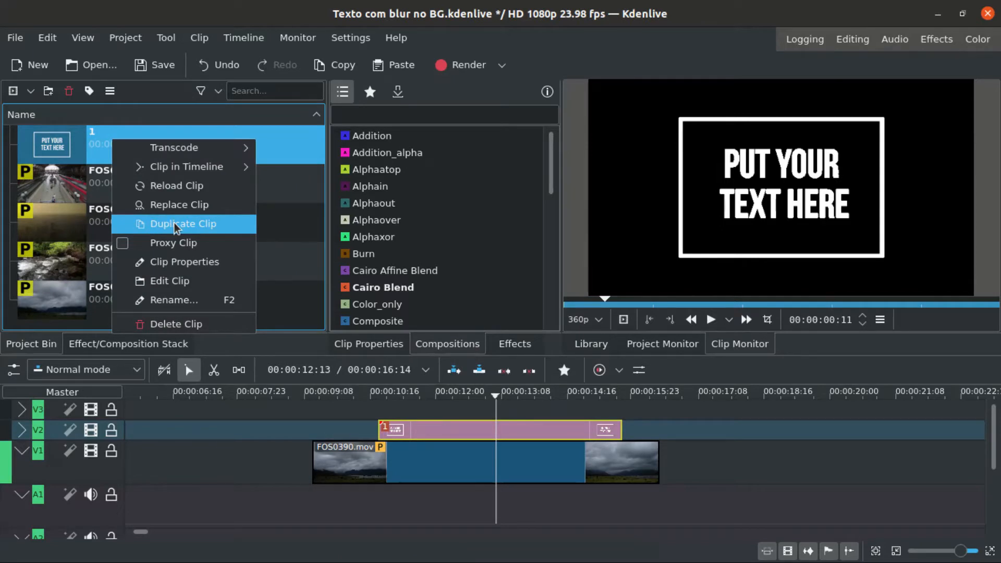
pyautogui.click(175, 226)
pyautogui.click(93, 175)
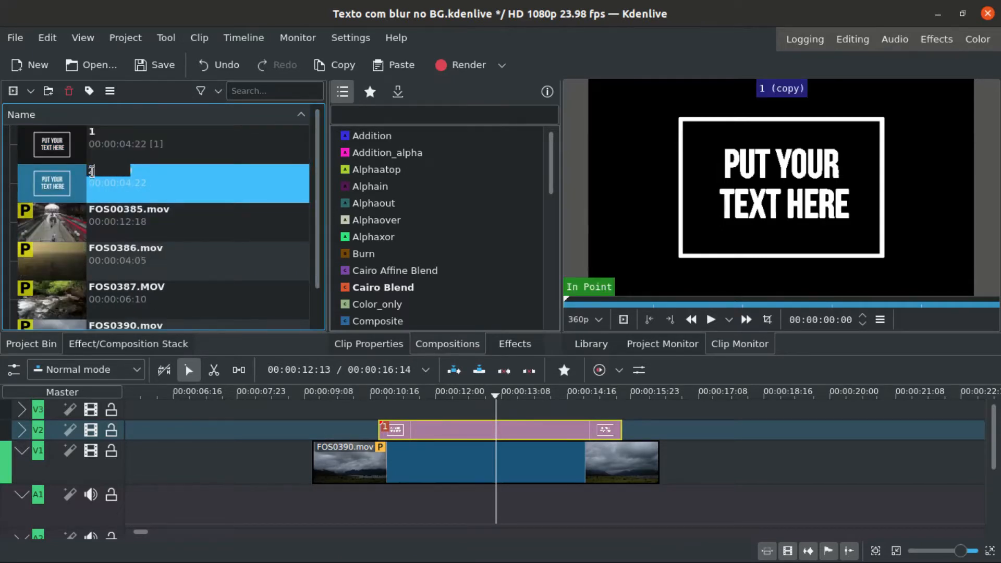
pyautogui.write('2')
pyautogui.press('Return')
# - Edit title 2 to delete the white rectangle frame and update the title
pyautogui.doubleClick(51, 182)
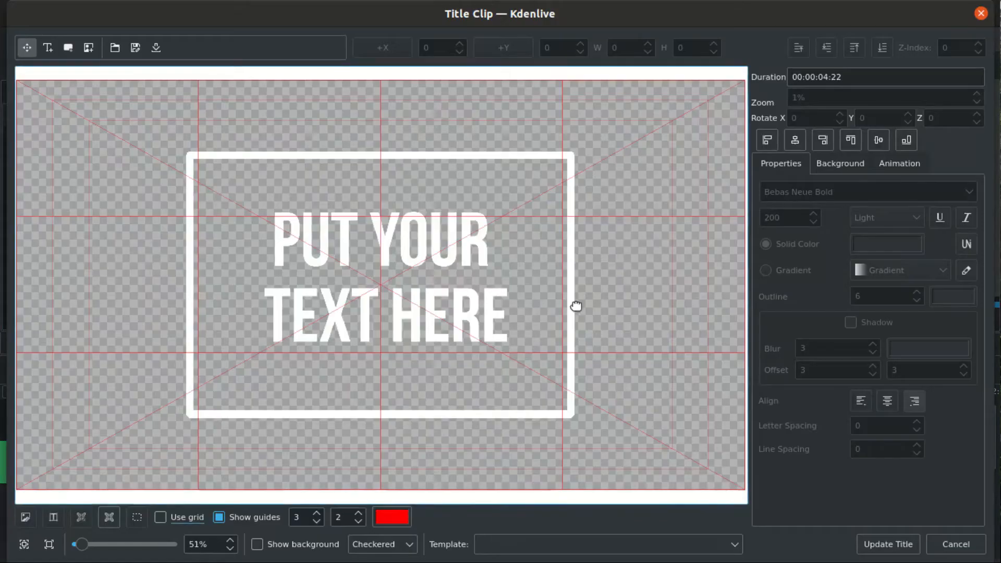
pyautogui.click(575, 300)
pyautogui.press('Delete')
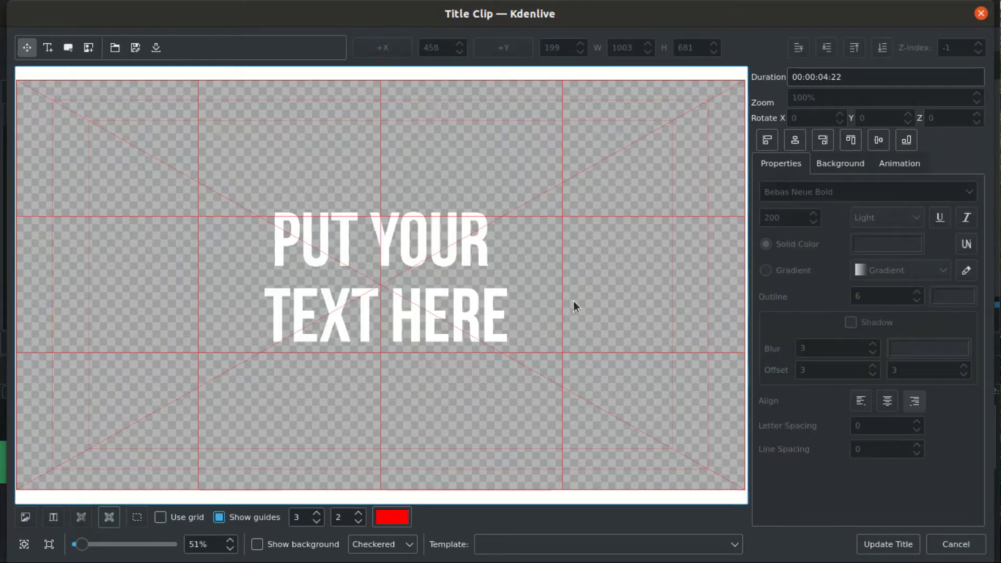
pyautogui.click(888, 545)
pyautogui.click(332, 436)
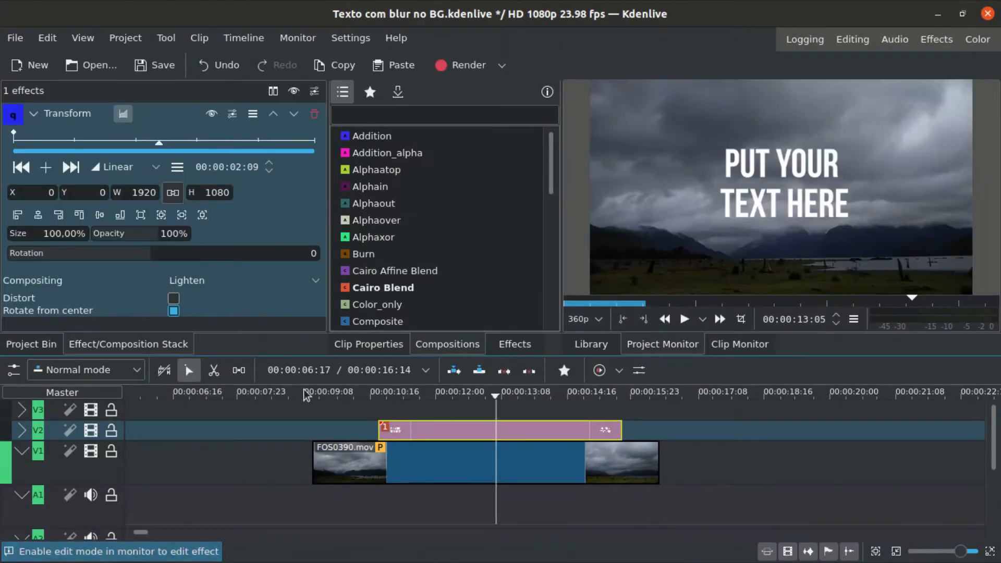
# - Place title clip 2 on track V3 directly above the text title
pyautogui.click(312, 118)
pyautogui.click(31, 343)
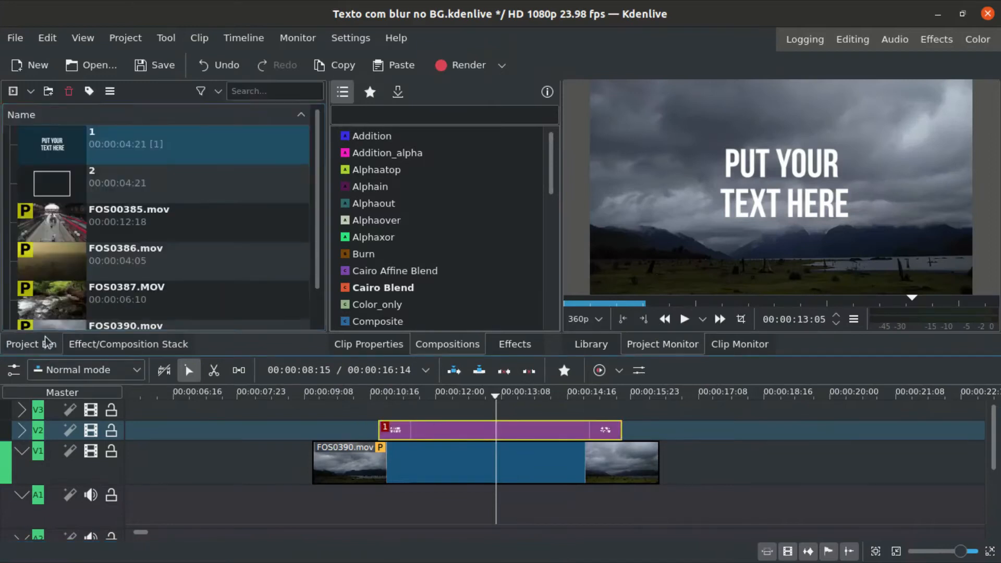
pyautogui.moveTo(125, 182); pyautogui.dragTo(381, 412)
pyautogui.click(394, 412)
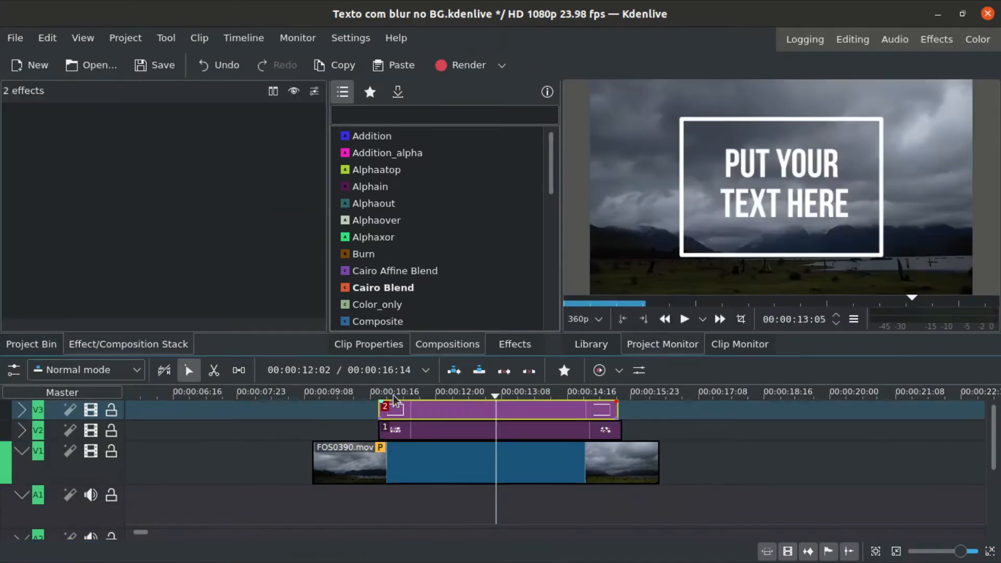
pyautogui.scroll(3, 608, 409)
pyautogui.scroll(-3, 609, 409)
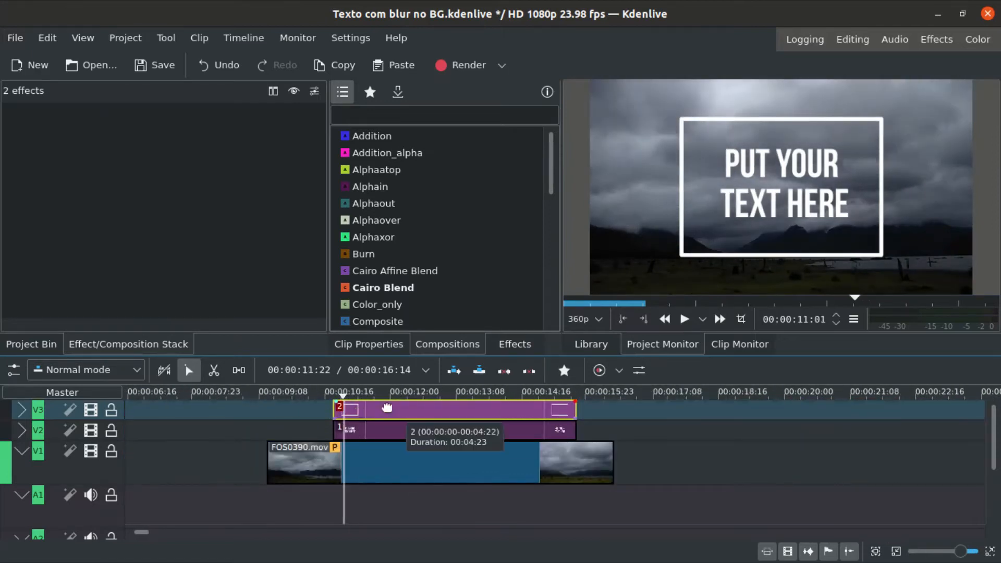
# - Add a Dissolve at the V3 clip's start and a reversed Dissolve copy aligned to its end
pyautogui.rightClick(389, 408)
pyautogui.click(640, 435)
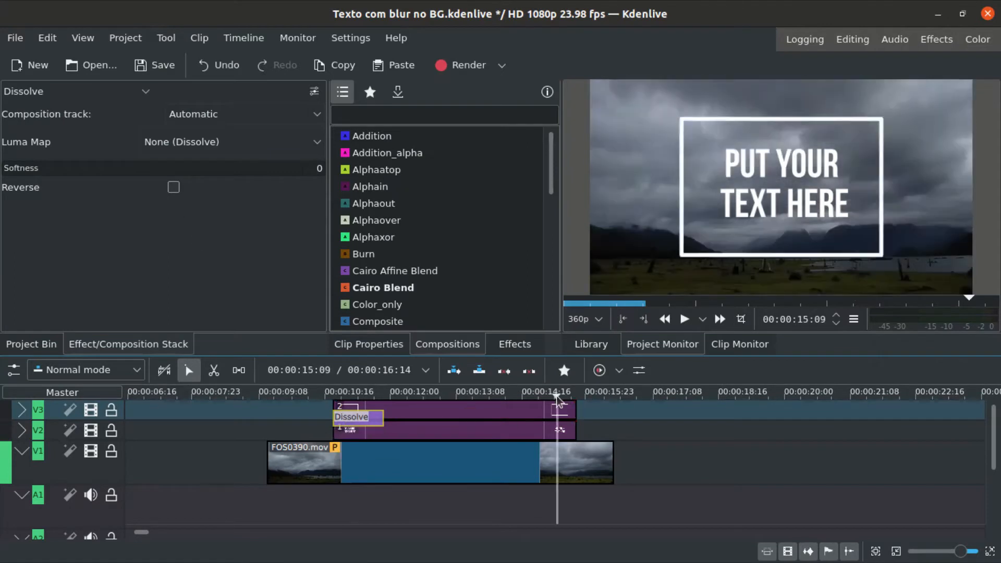
pyautogui.click(556, 395)
pyautogui.hotkey('ctrl', 'v')
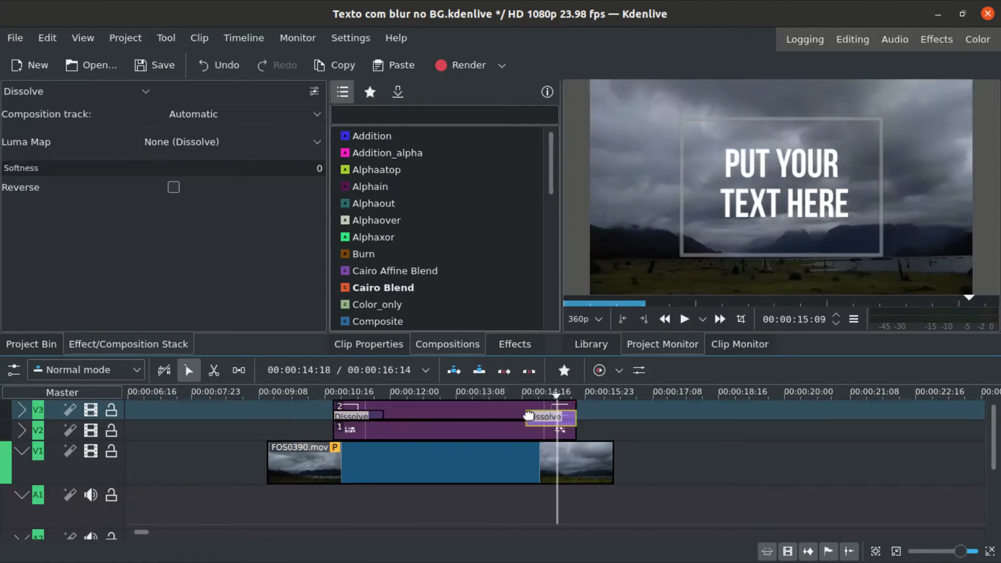
pyautogui.moveTo(529, 416); pyautogui.dragTo(539, 418)
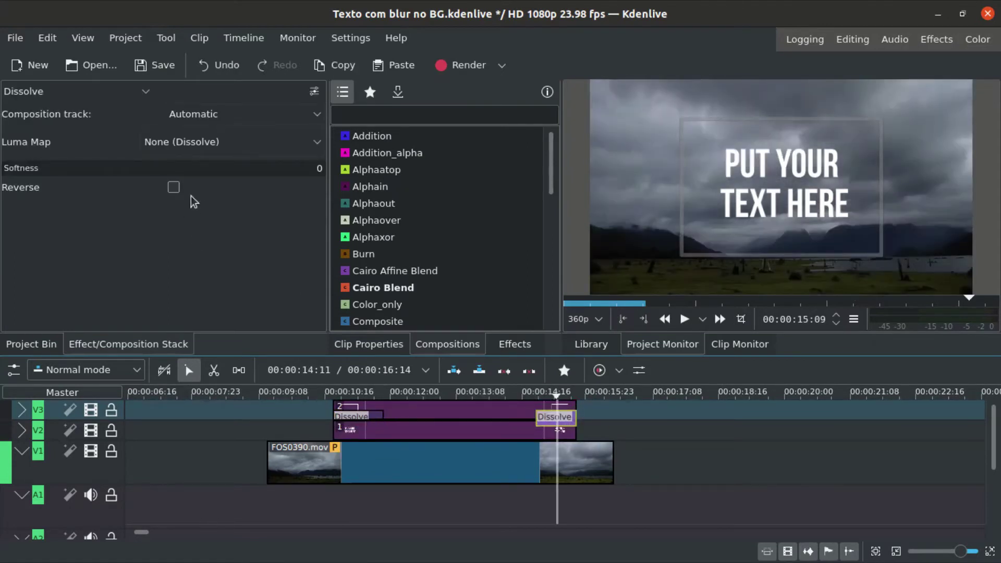
pyautogui.click(337, 395)
# - Set both dissolves' composition track to V1 and preview the fade in and out
pyautogui.click(423, 395)
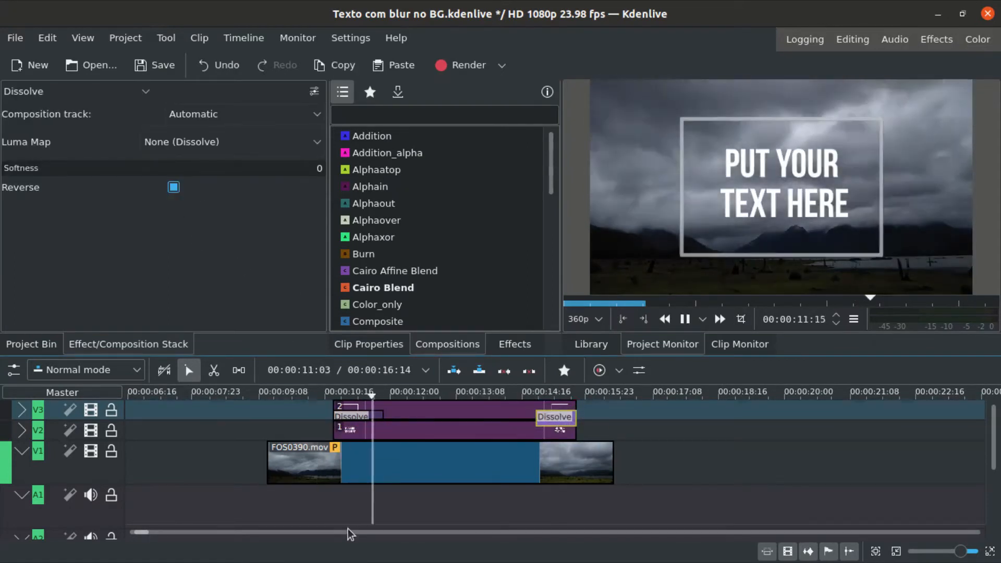
pyautogui.click(356, 416)
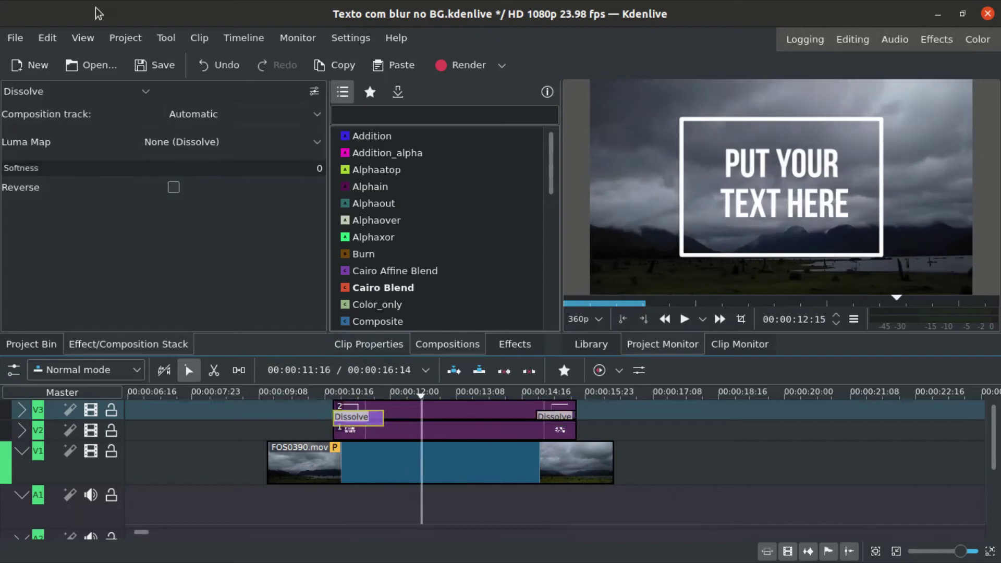
pyautogui.click(245, 113)
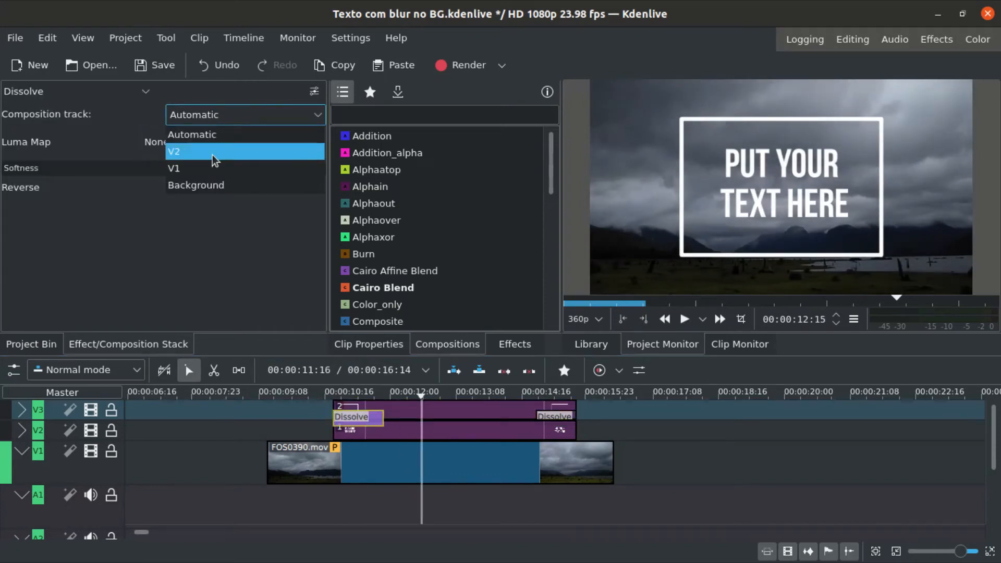
pyautogui.click(195, 167)
pyautogui.click(343, 393)
pyautogui.press('space')
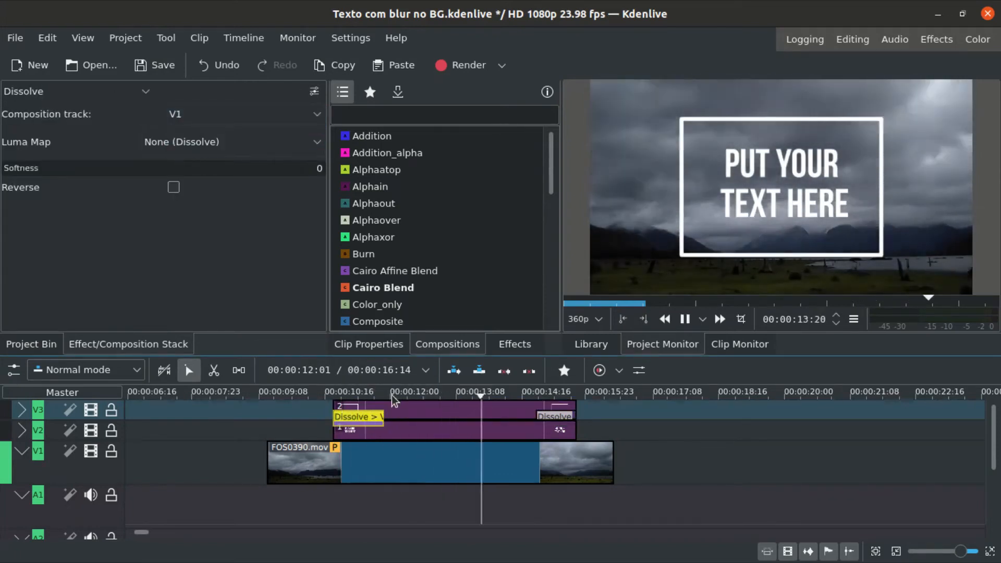
pyautogui.click(556, 416)
pyautogui.click(243, 115)
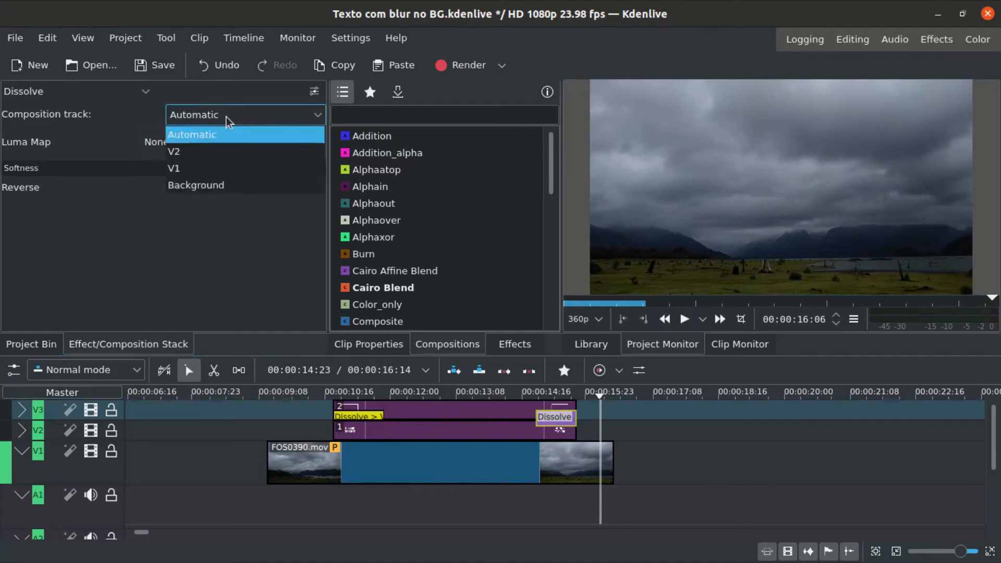
pyautogui.click(226, 135)
pyautogui.click(555, 393)
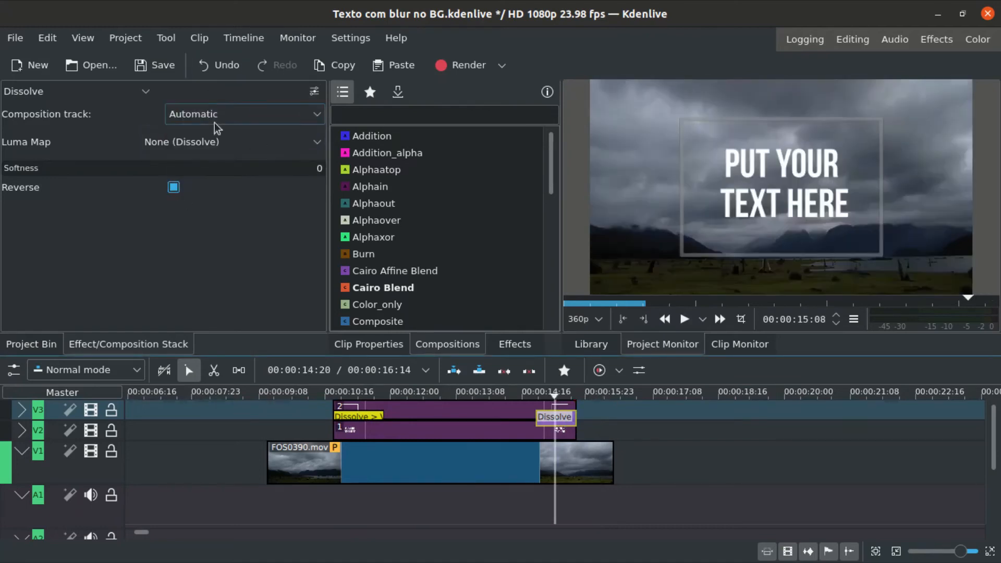
pyautogui.click(221, 115)
pyautogui.click(204, 153)
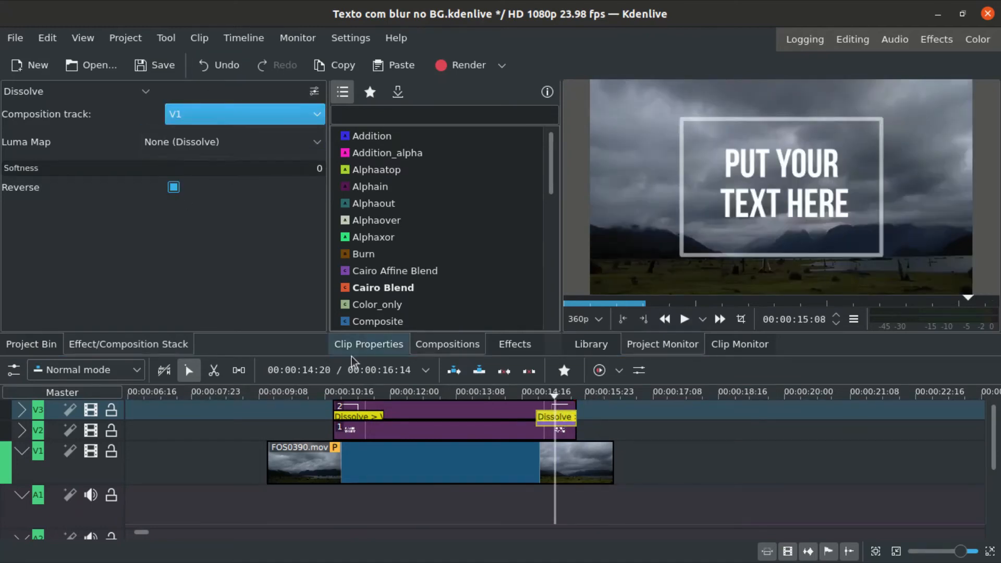
pyautogui.click(566, 393)
# - Give the V2 text title a Wipe composition with linear_x.pgm covering only its start
pyautogui.rightClick(449, 429)
pyautogui.moveTo(467, 416)
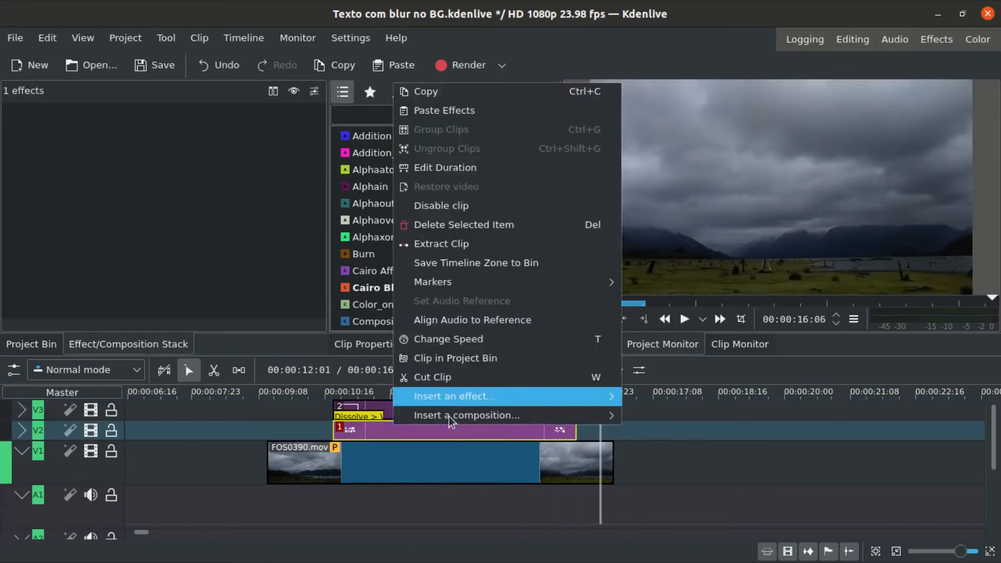
pyautogui.click(715, 478)
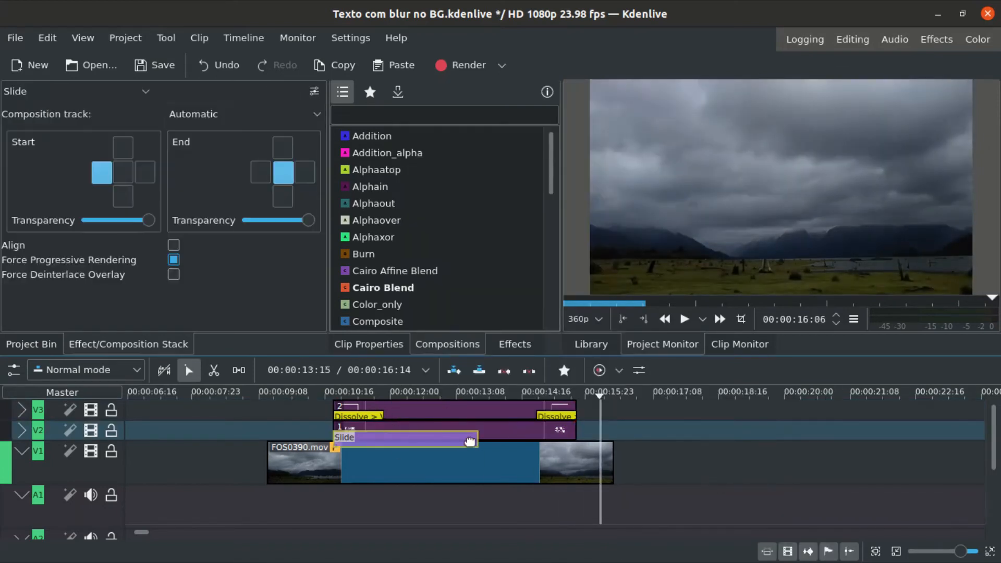
pyautogui.click(74, 90)
pyautogui.scroll(-5, 87, 180)
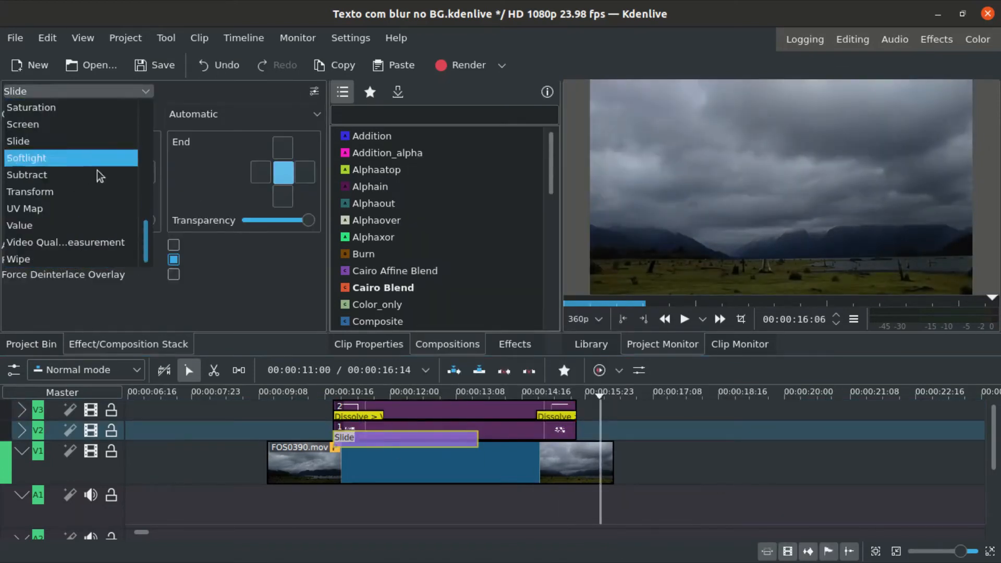
pyautogui.click(91, 263)
pyautogui.click(232, 163)
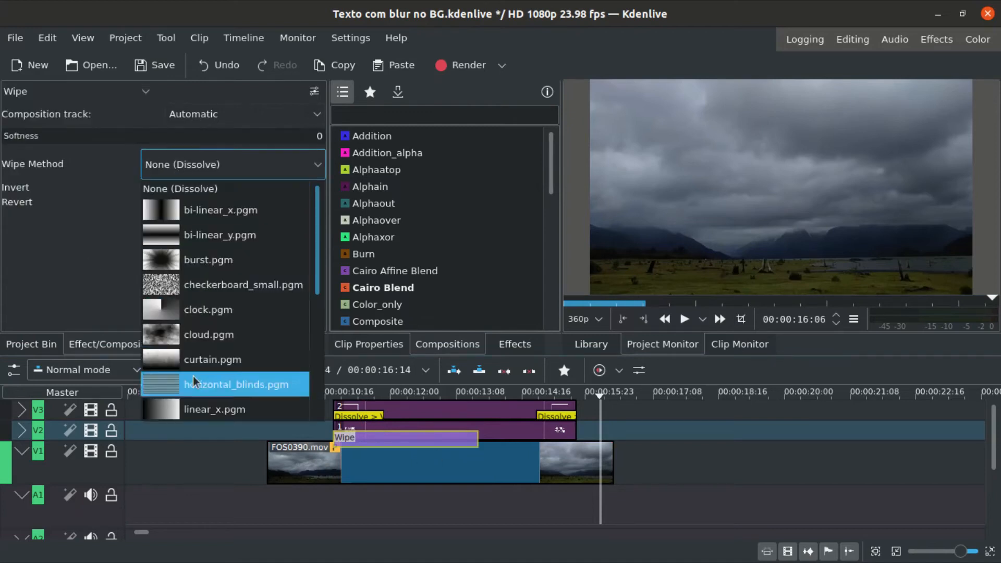
pyautogui.click(227, 383)
pyautogui.moveTo(474, 436); pyautogui.dragTo(368, 436)
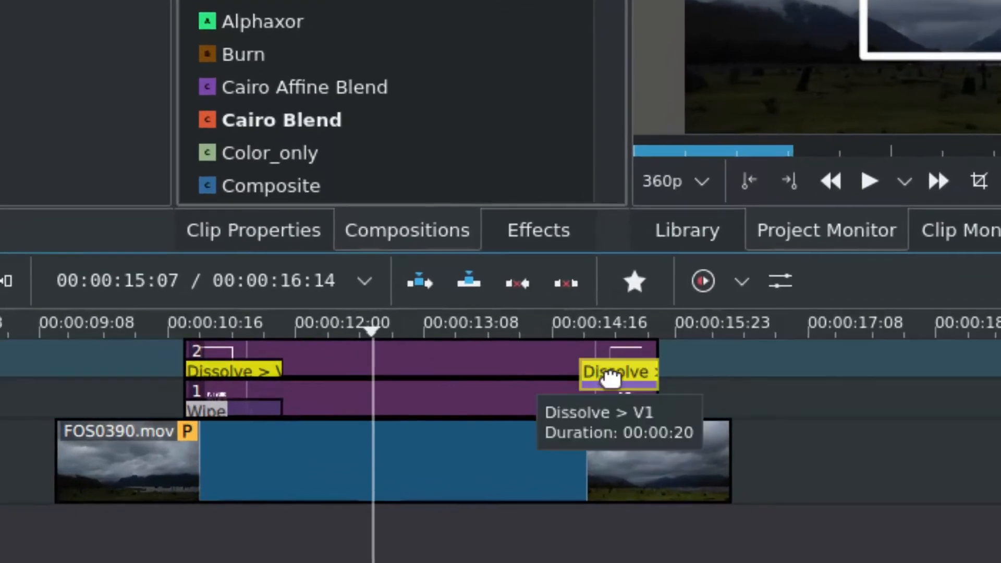
# - Ctrl-drag a Dissolve copy onto the text title's end and play back the transitions
pyautogui.moveTo(609, 378); pyautogui.dragTo(610, 400)
pyautogui.click(160, 322)
pyautogui.press('space')
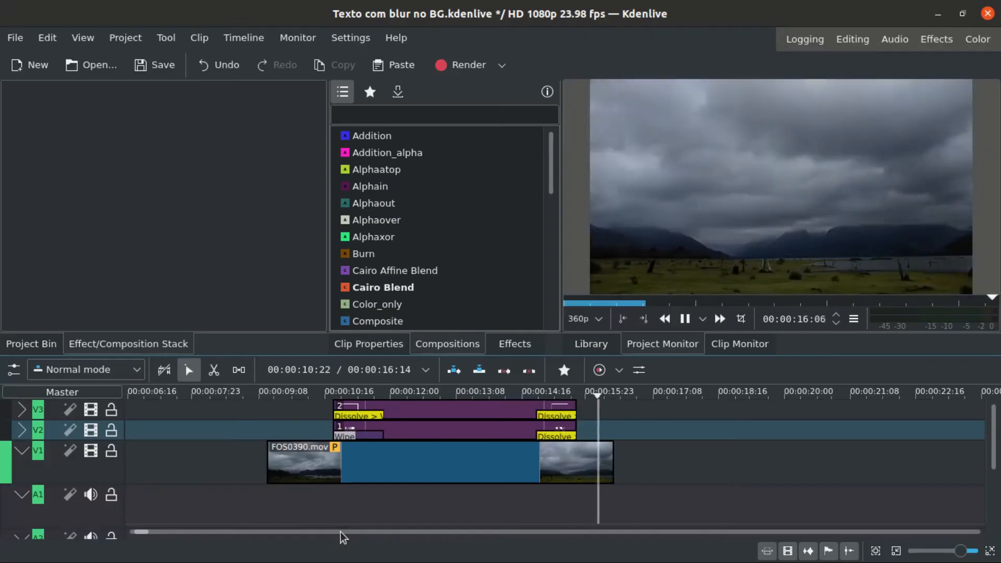
# - Find Blur in the Effects list and apply it to the FOS0390.mov clip on V1
pyautogui.rightClick(402, 460)
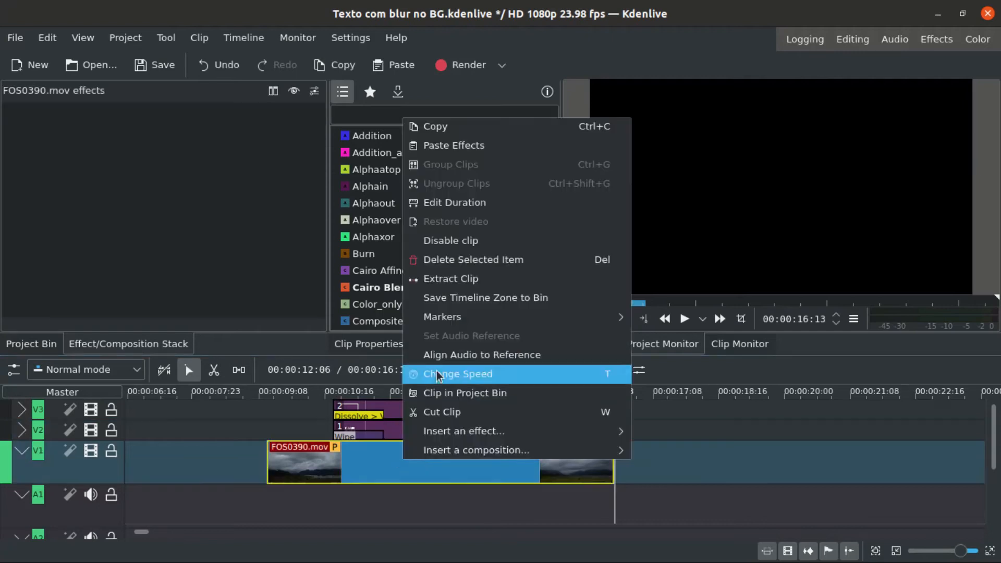
pyautogui.press('Escape')
pyautogui.click(514, 344)
pyautogui.click(375, 118)
pyautogui.write('b')
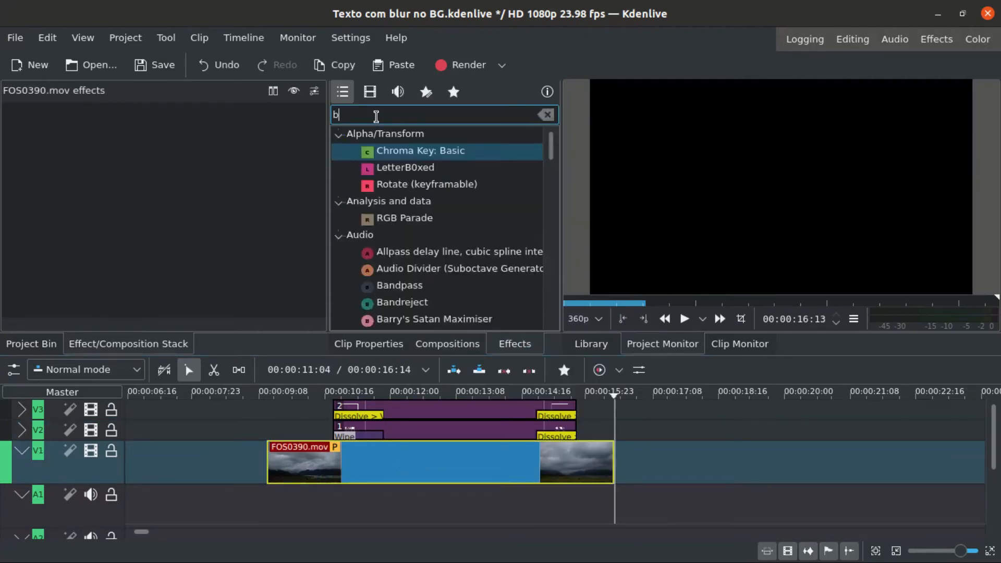
pyautogui.write('lu')
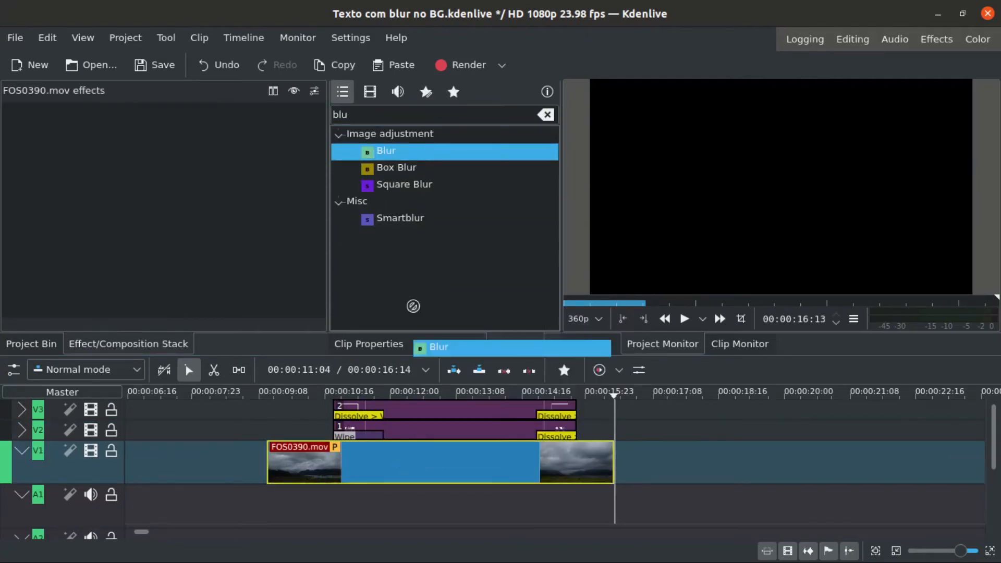
pyautogui.moveTo(419, 153); pyautogui.dragTo(414, 466)
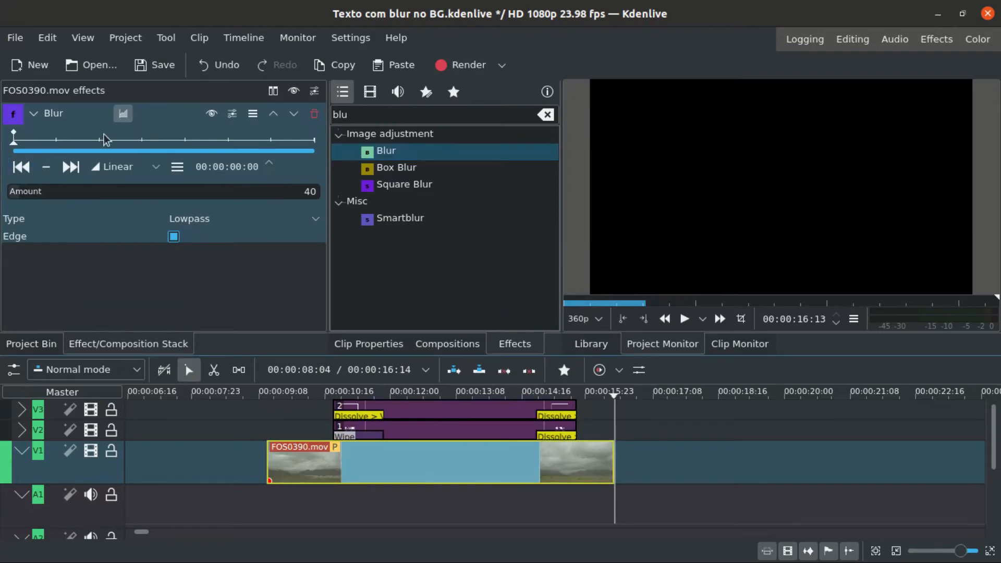
# - Keyframe Blur to Amount 482 at the title start, hold it, and return to 0 at the clip end
pyautogui.click(330, 395)
pyautogui.click(305, 462)
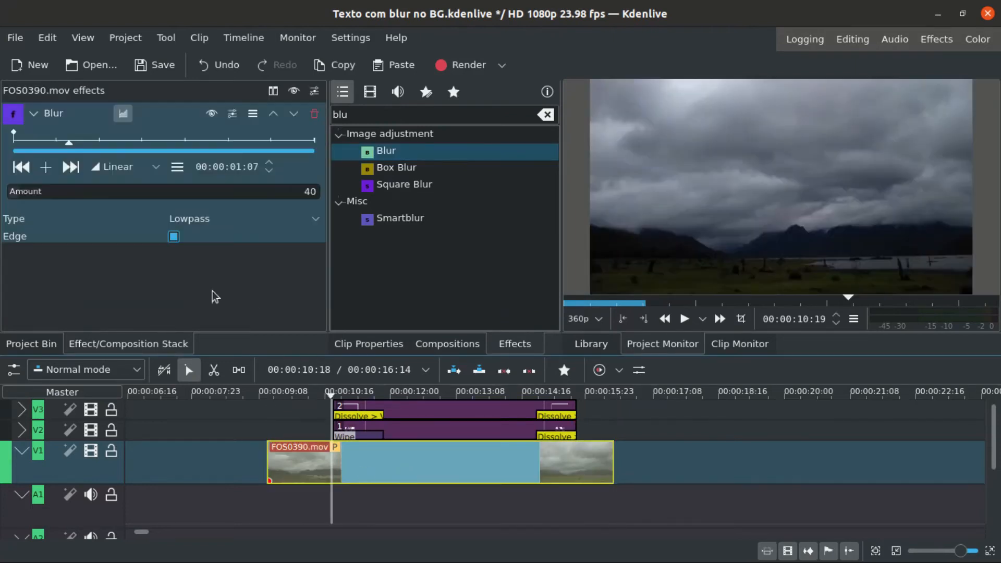
pyautogui.moveTo(37, 192); pyautogui.dragTo(148, 192)
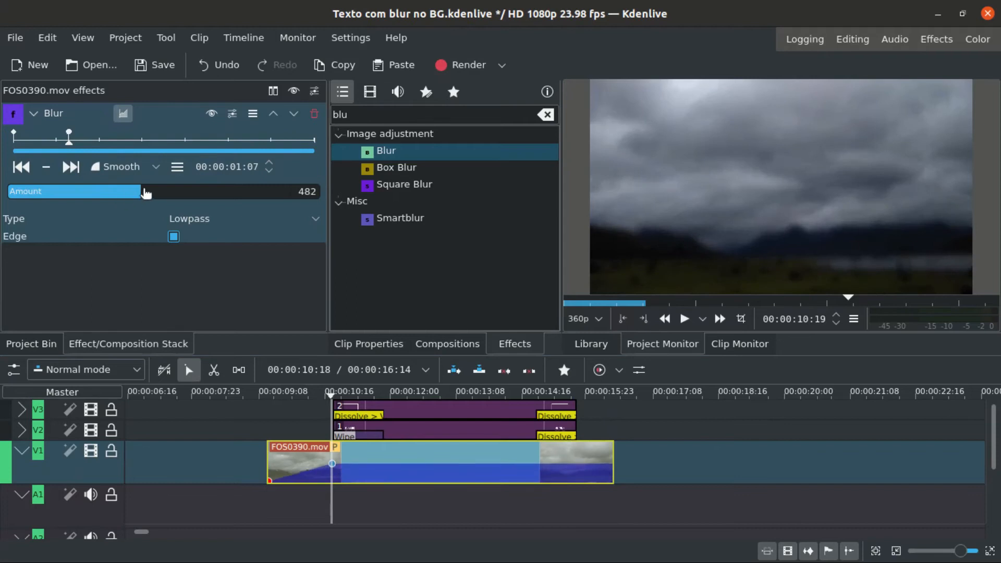
pyautogui.click(520, 393)
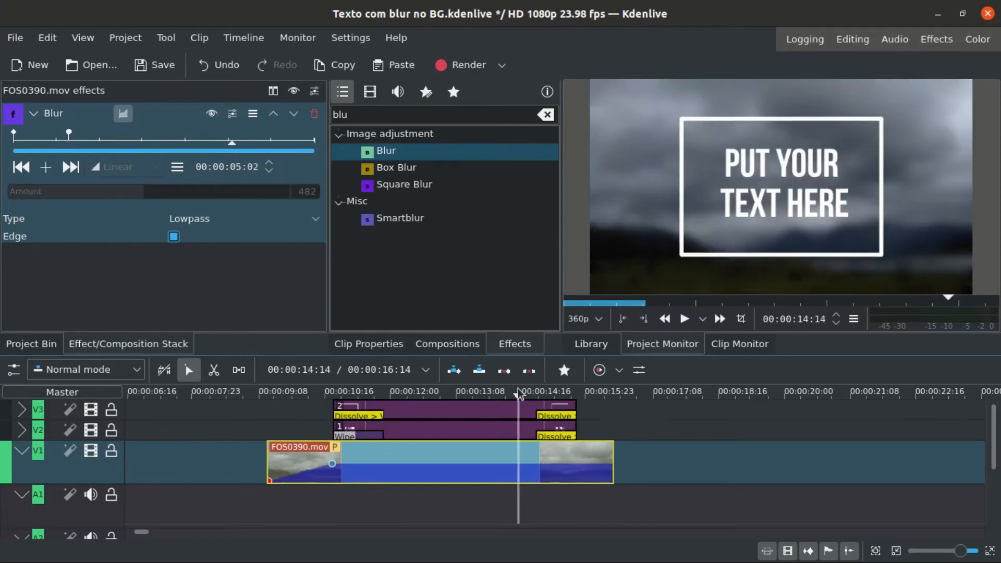
pyautogui.click(70, 167)
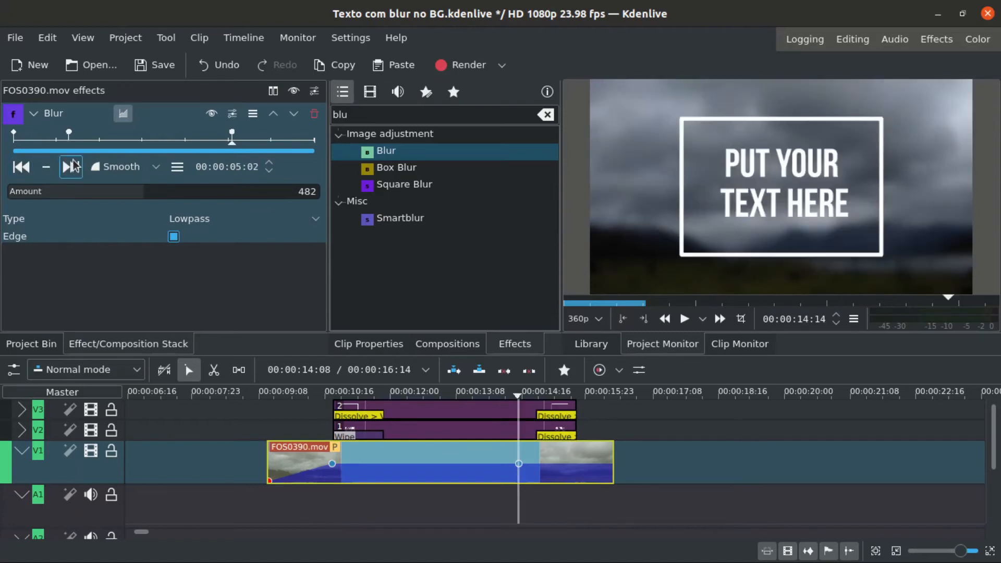
pyautogui.click(45, 167)
pyautogui.moveTo(118, 191); pyautogui.dragTo(8, 196)
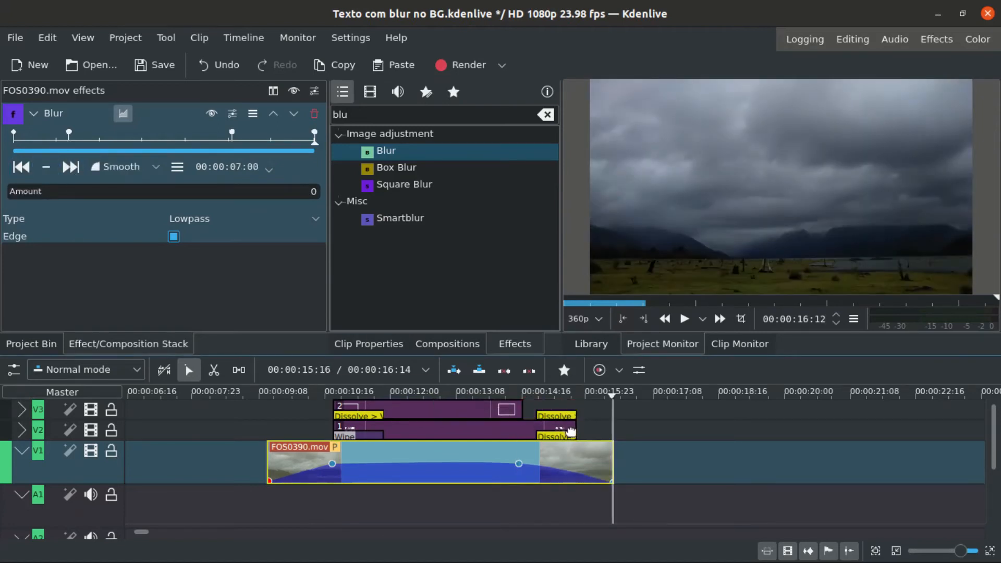
# - Shift the lower Dissolve earlier to match the upper one and play back the result
pyautogui.click(553, 436)
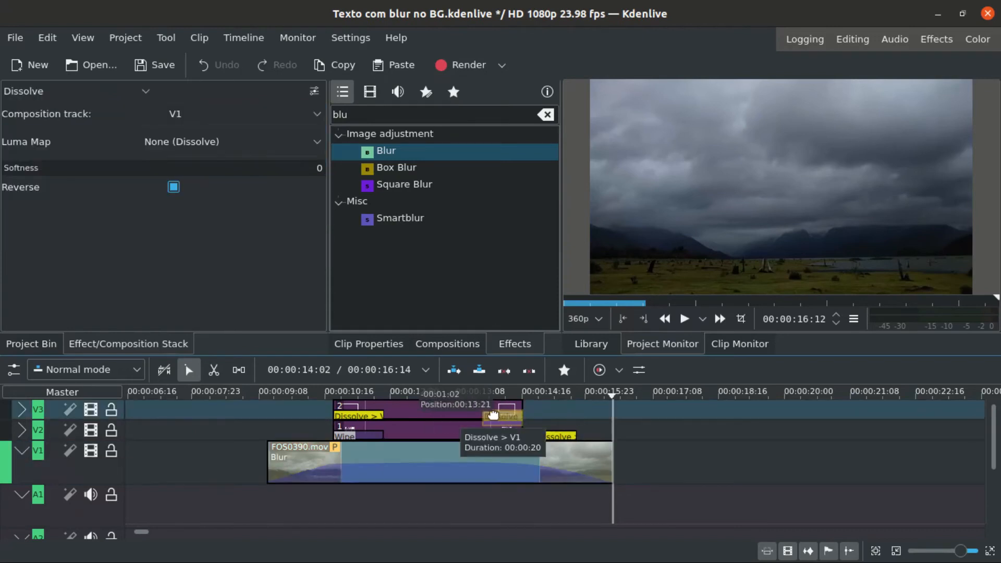
pyautogui.moveTo(554, 436); pyautogui.dragTo(501, 436)
pyautogui.click(295, 436)
pyautogui.press('space')
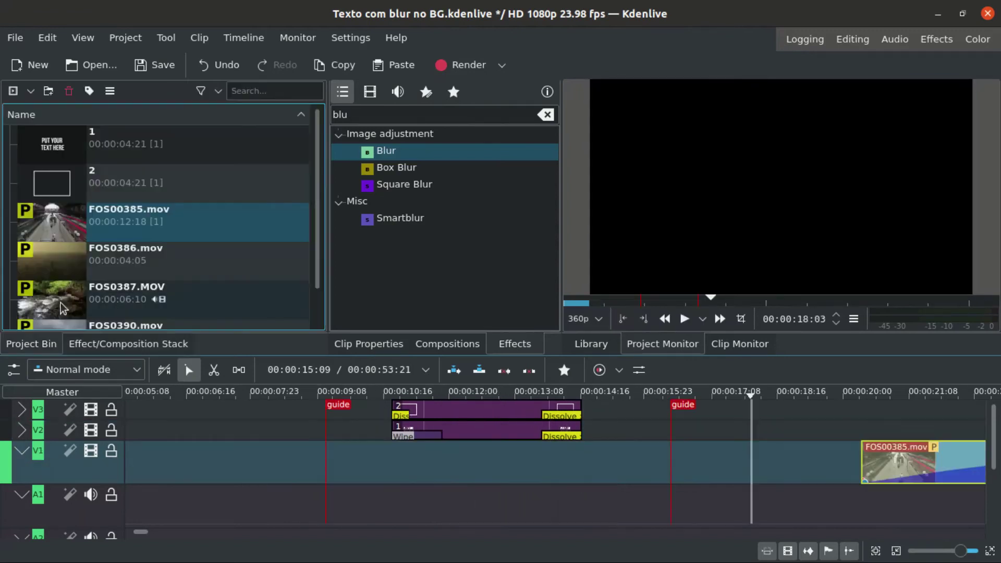
# - Place FOS0387.MOV on V1 beneath the titles and play it back
pyautogui.click(126, 293)
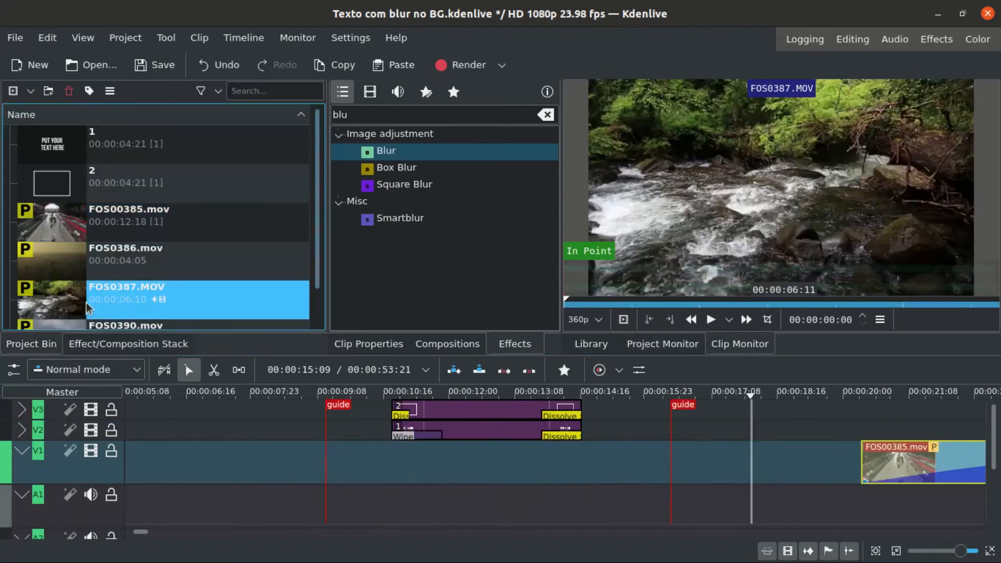
pyautogui.moveTo(125, 293)
pyautogui.mouseDown()
pyautogui.moveTo(271, 436)
pyautogui.moveTo(329, 462)
pyautogui.mouseUp()
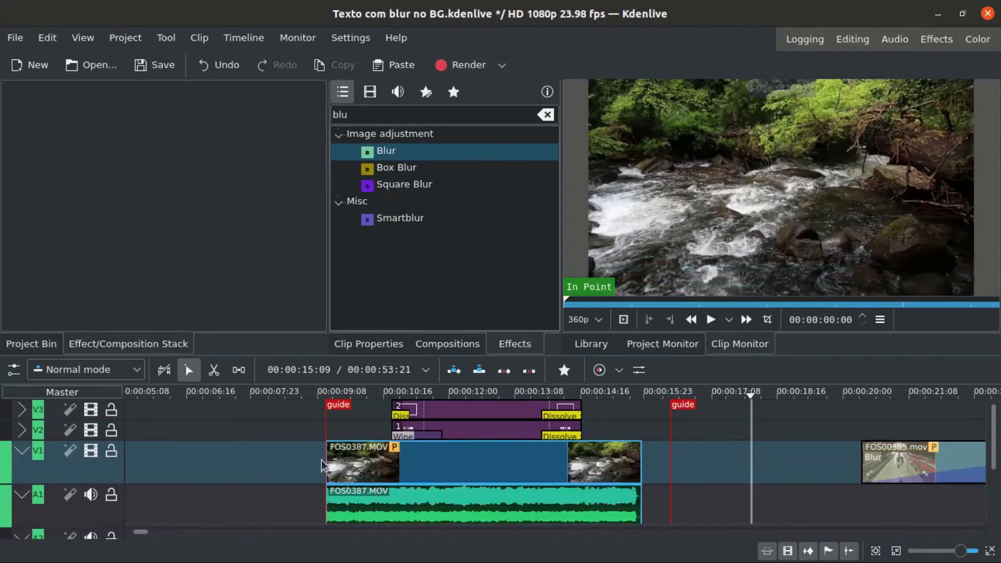
pyautogui.click(369, 395)
pyautogui.press('space')
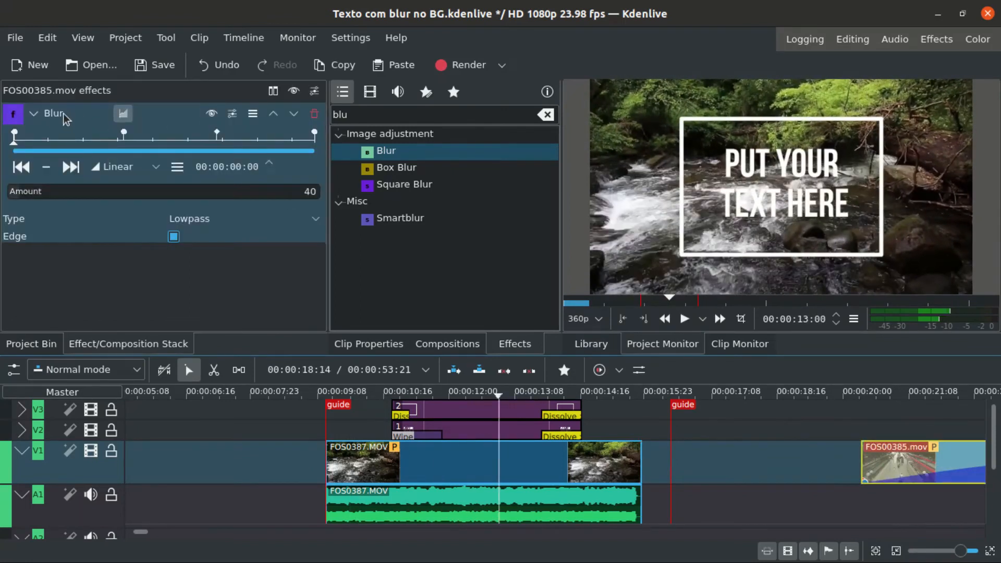
# - Copy the Blur effect onto FOS0387.MOV, raise its keyframe peaks, and add a Wipe composition
pyautogui.moveTo(55, 113); pyautogui.dragTo(438, 470)
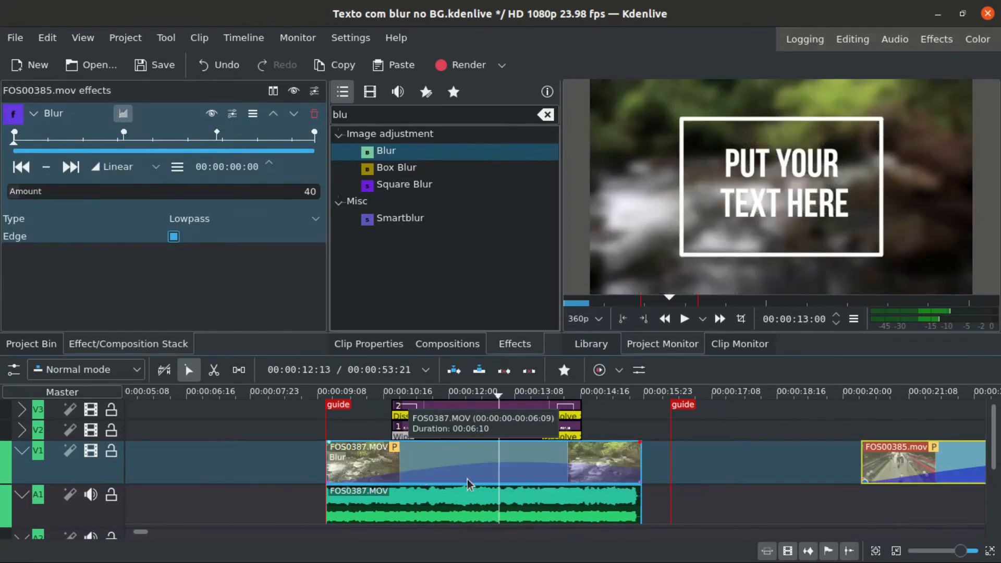
pyautogui.click(386, 466)
pyautogui.moveTo(413, 466); pyautogui.dragTo(403, 458)
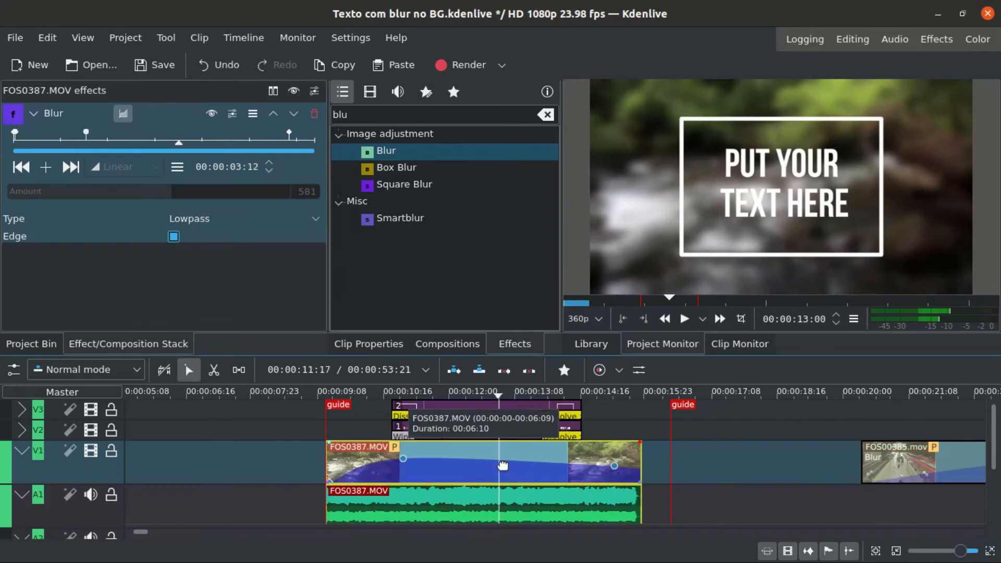
pyautogui.moveTo(607, 466); pyautogui.dragTo(567, 456)
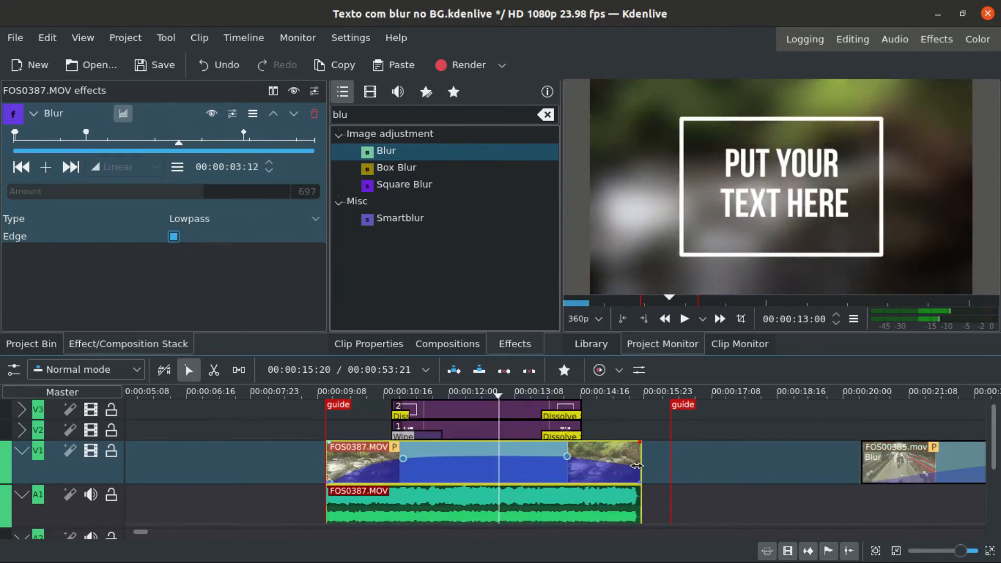
pyautogui.moveTo(635, 477); pyautogui.dragTo(585, 479)
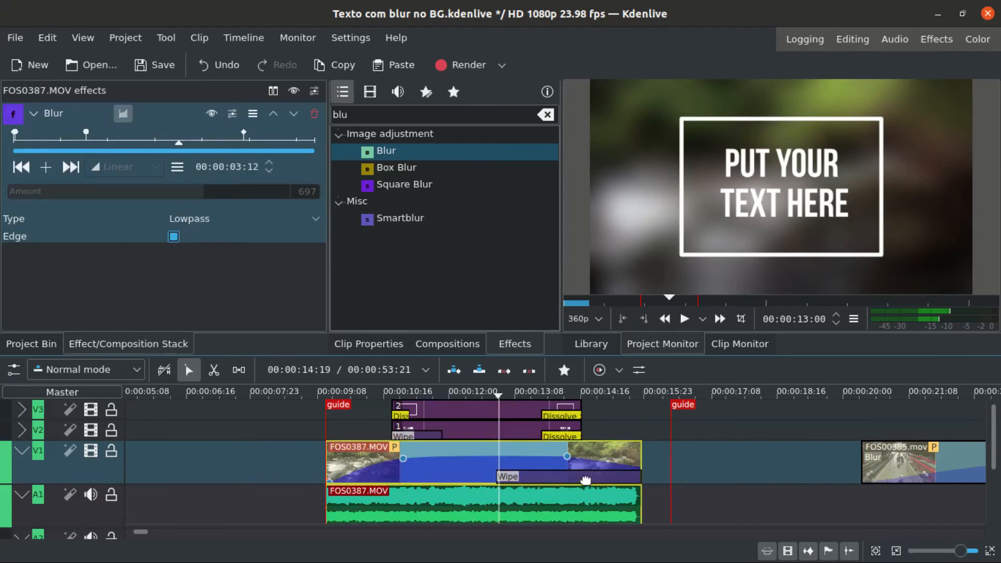
# - Move the Wipe before FOS00385.mov and add a late Blur keyframe on FOS0387.MOV, nudging the clip later
pyautogui.moveTo(507, 476); pyautogui.dragTo(775, 476)
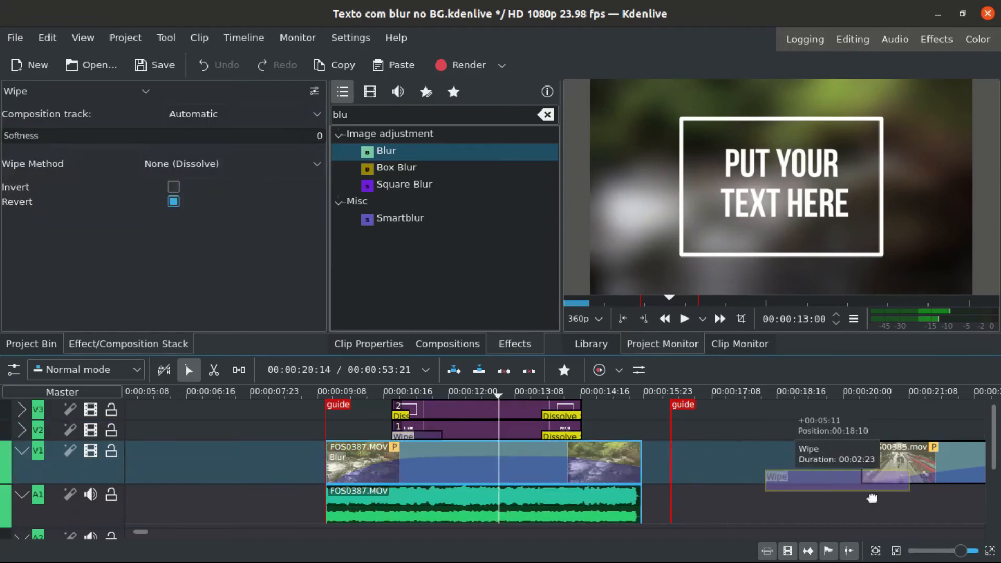
pyautogui.click(554, 466)
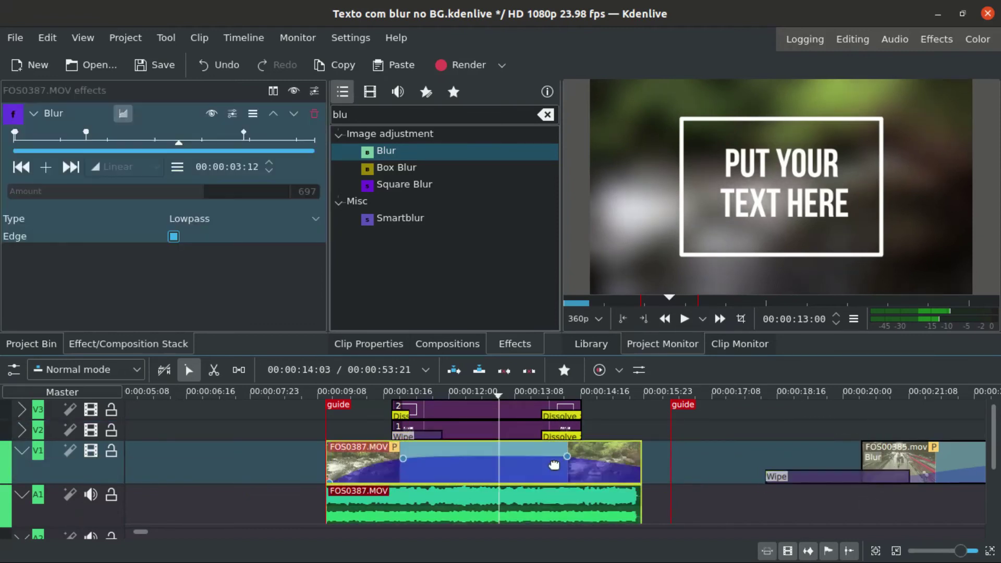
pyautogui.click(46, 166)
pyautogui.moveTo(244, 136); pyautogui.dragTo(232, 136)
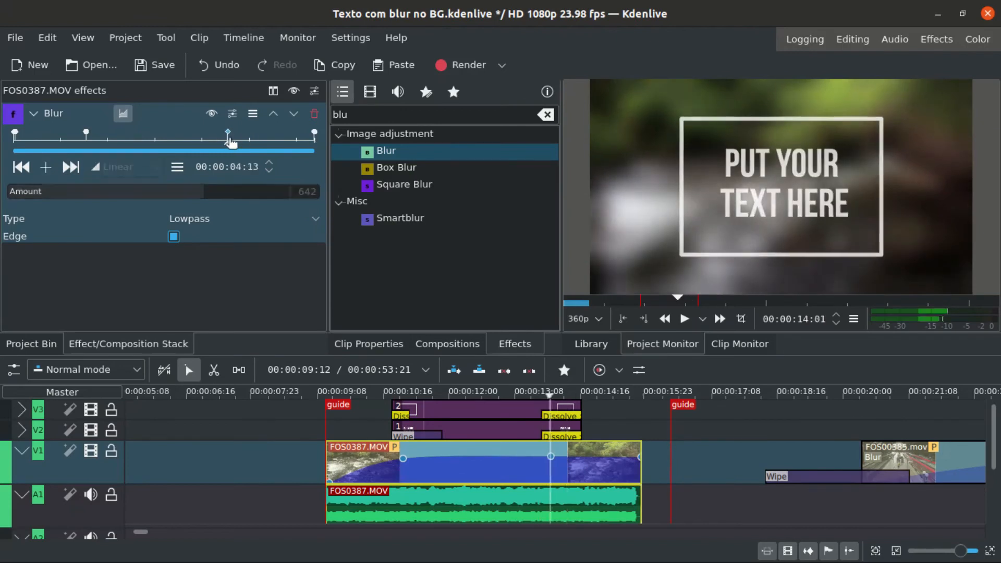
pyautogui.moveTo(361, 449)
pyautogui.mouseDown()
pyautogui.moveTo(373, 450)
pyautogui.moveTo(352, 415)
pyautogui.mouseUp()
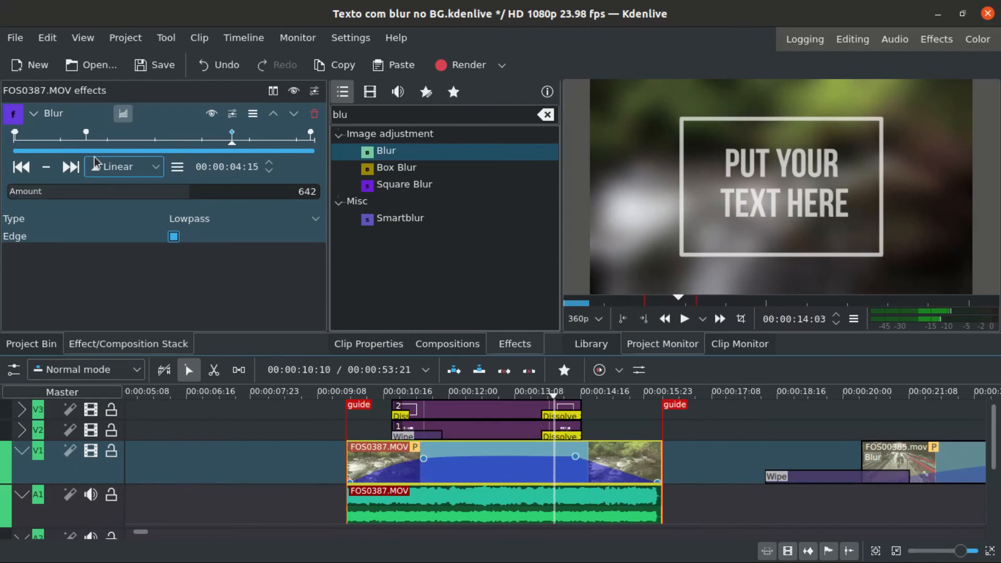
pyautogui.click(124, 166)
pyautogui.click(124, 166)
pyautogui.click(363, 395)
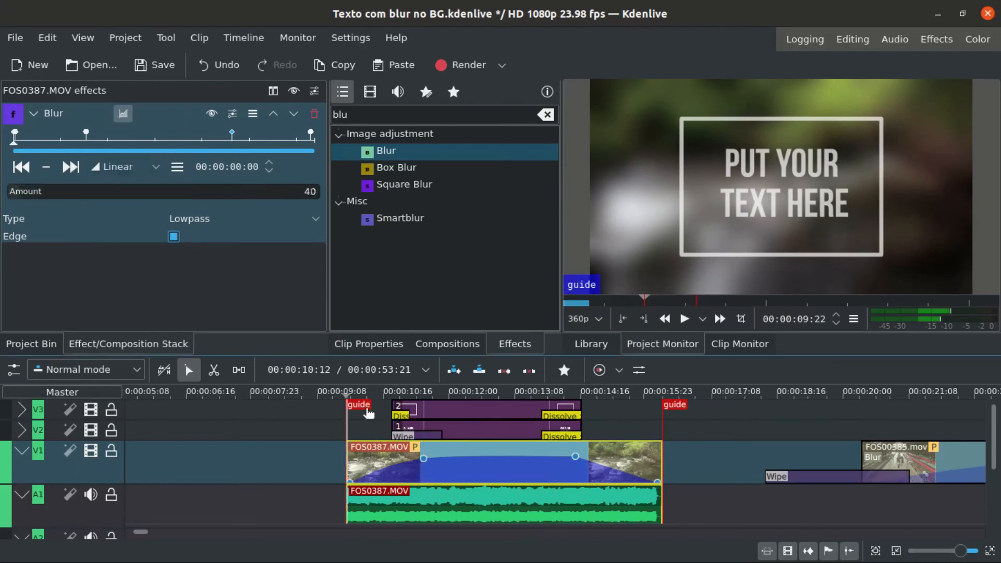